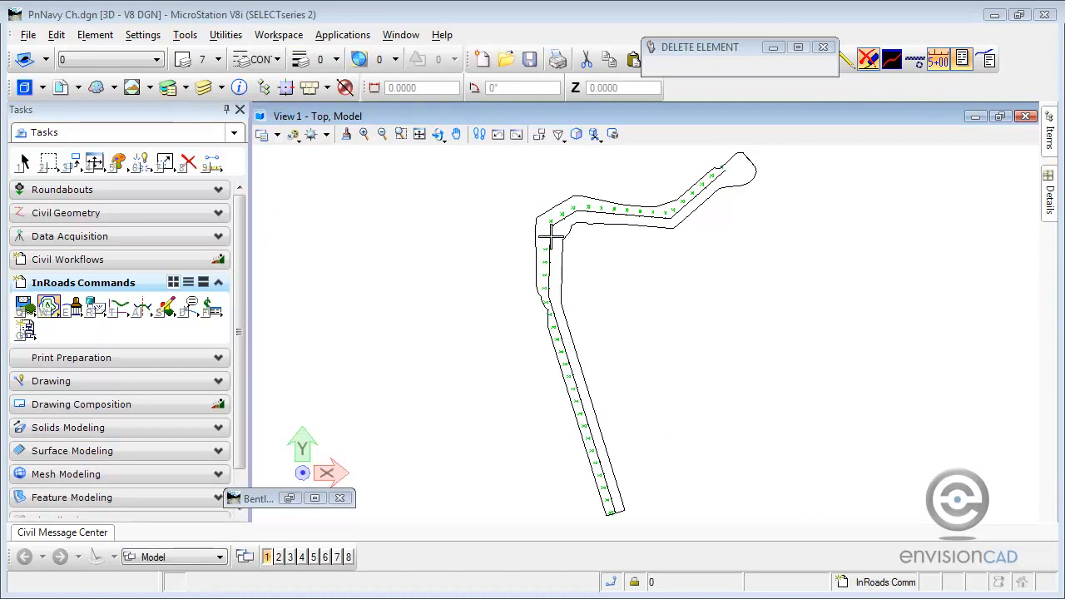
Examine the random and exterior feature entries for the Existing Conditions surface in the InRoads data listing.
scroll(551, 237, "up", 5)
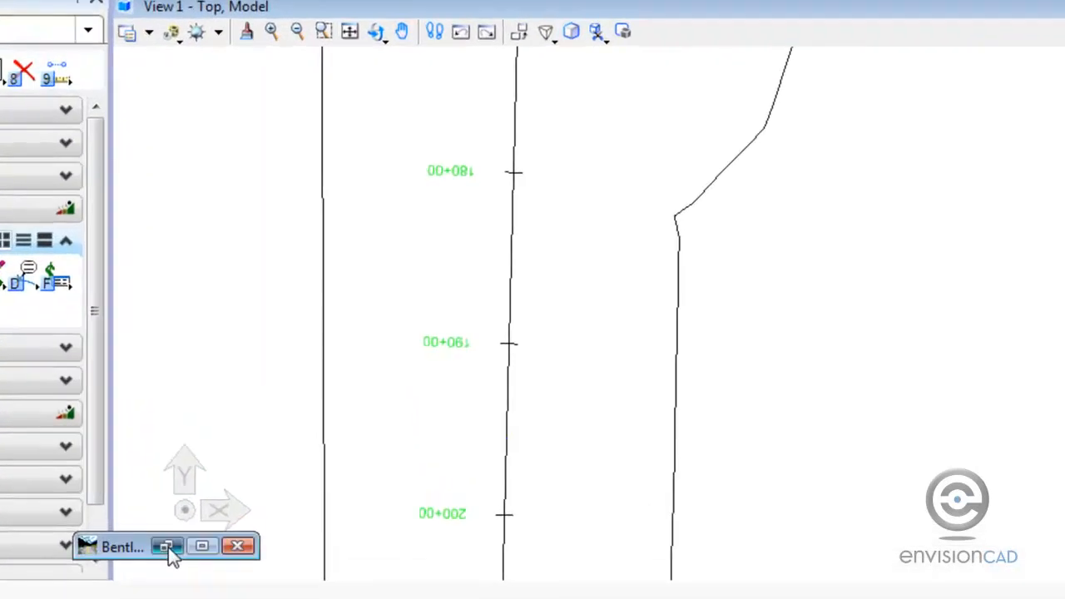
left_click(288, 499)
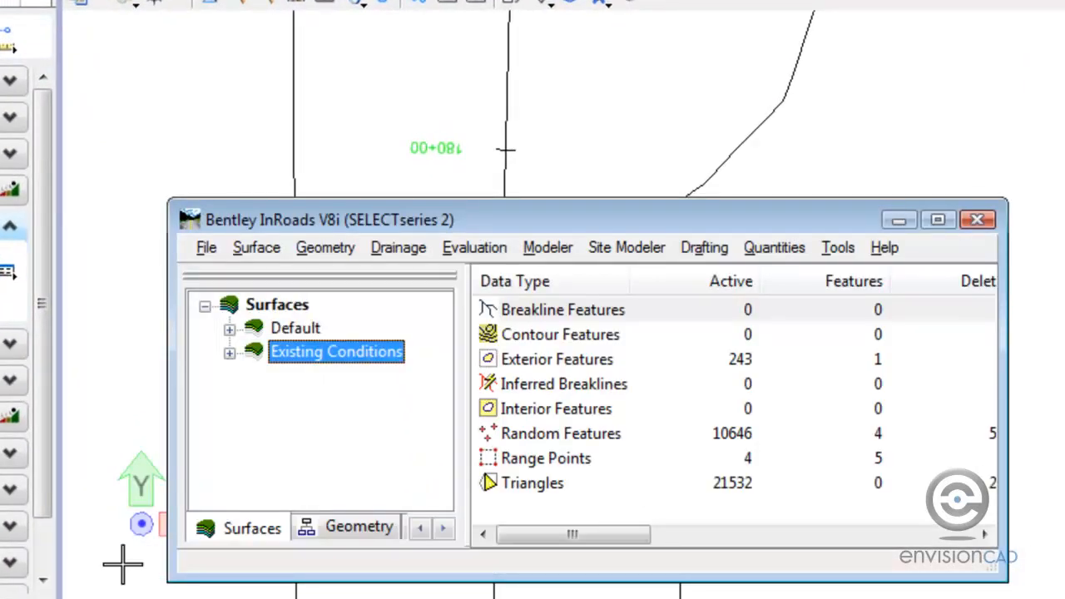
left_click(578, 437)
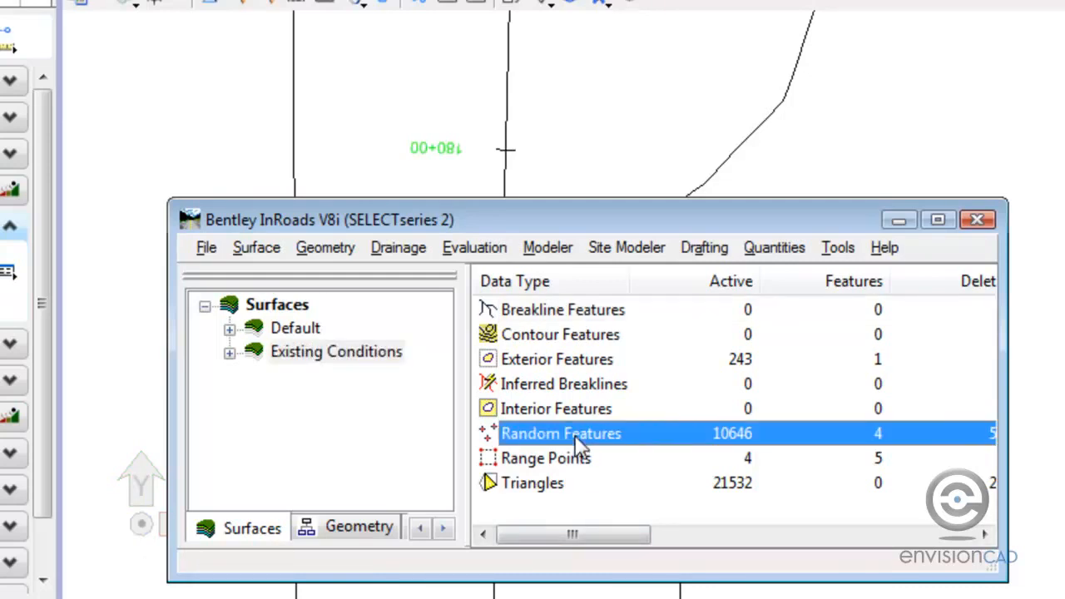
left_click(563, 358)
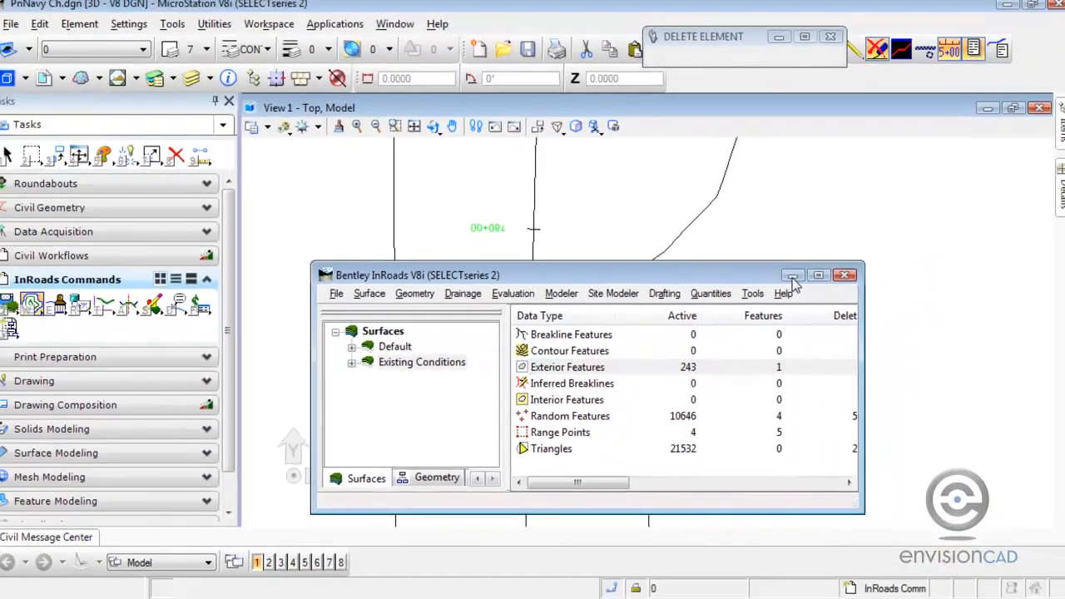
left_click(899, 221)
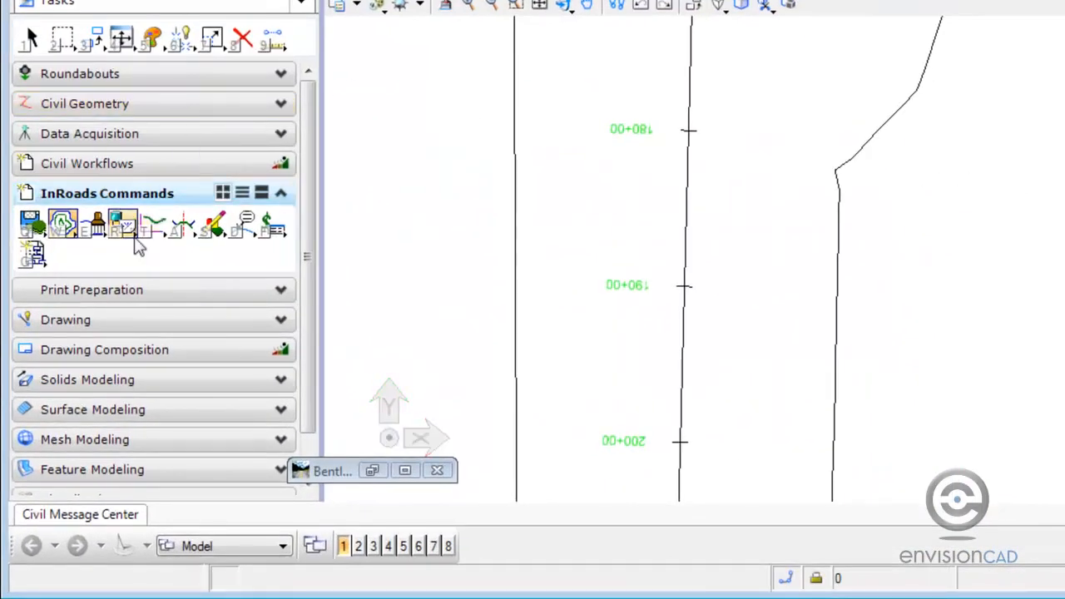
Fit the whole channel in the view and review the data totals in the Existing Conditions surface properties.
left_click_drag(308, 139, 312, 228)
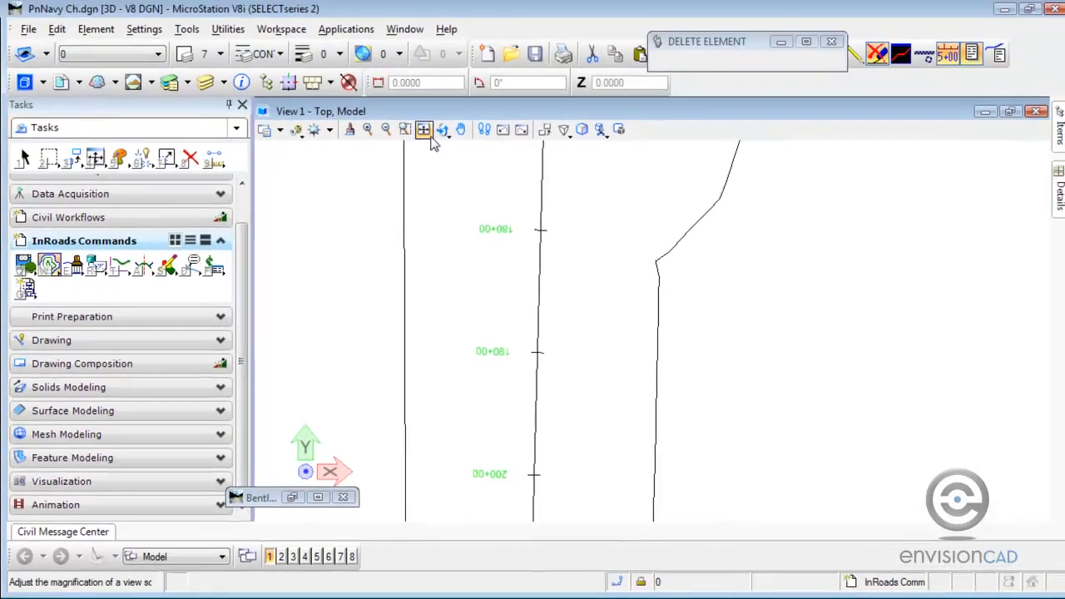
left_click(539, 4)
left_click(560, 52)
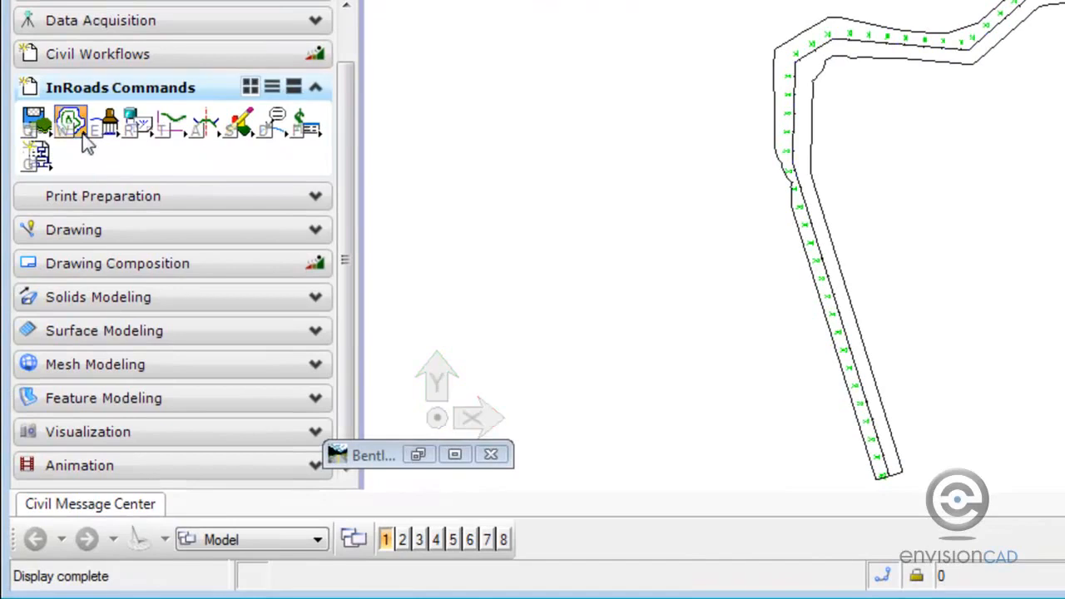
left_click(72, 123)
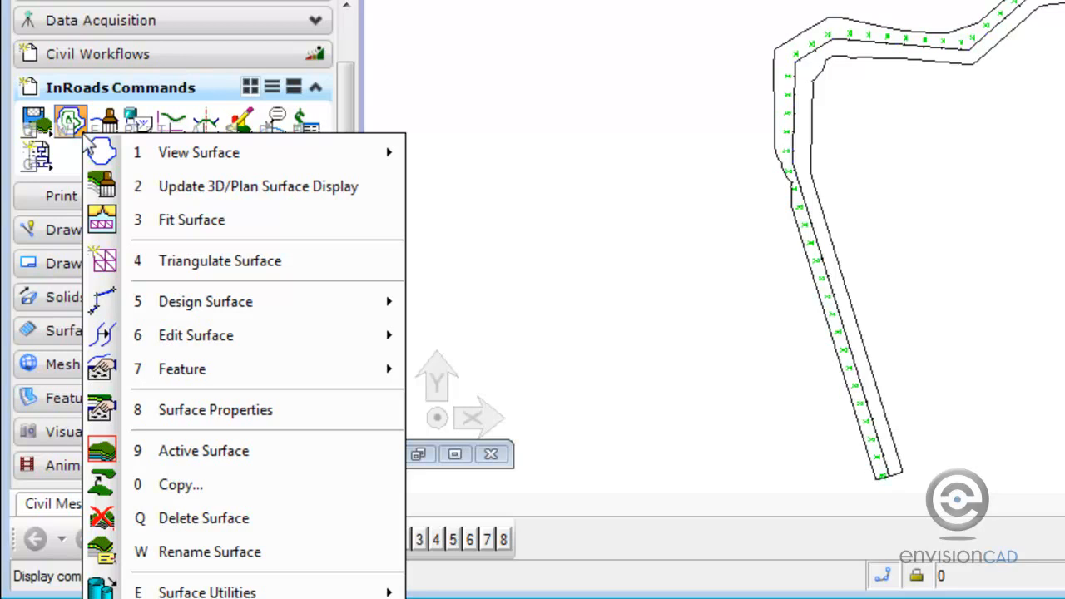
left_click(237, 409)
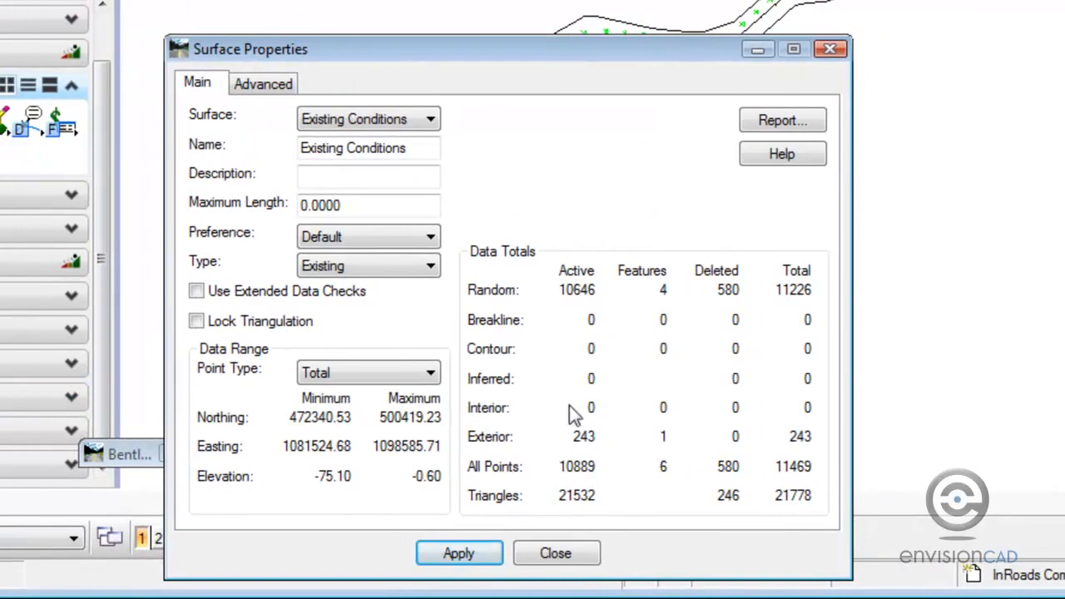
left_click_drag(550, 47, 564, 0)
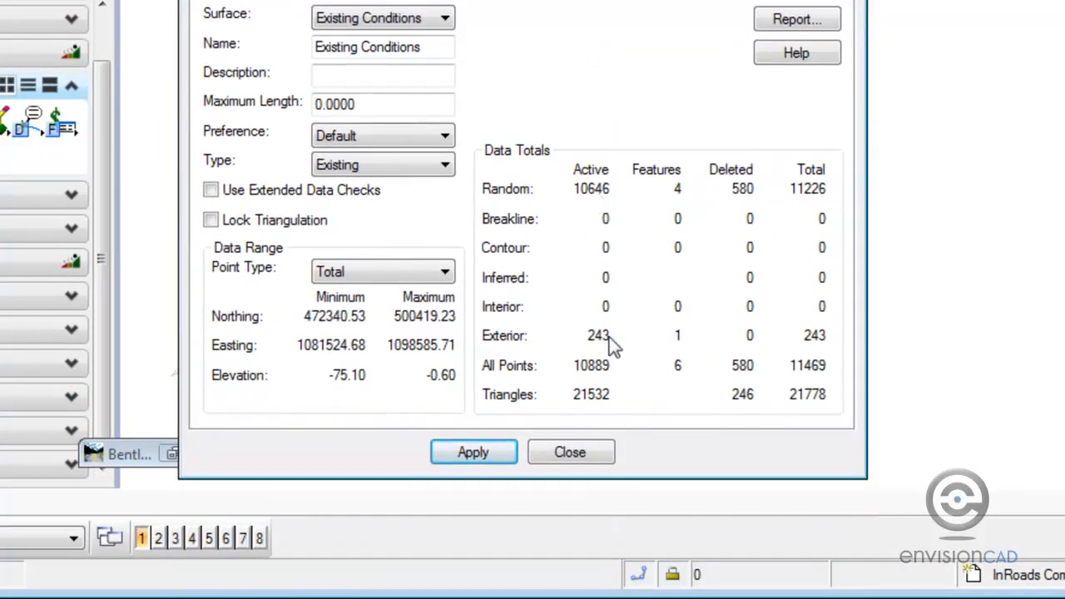
left_click(577, 458)
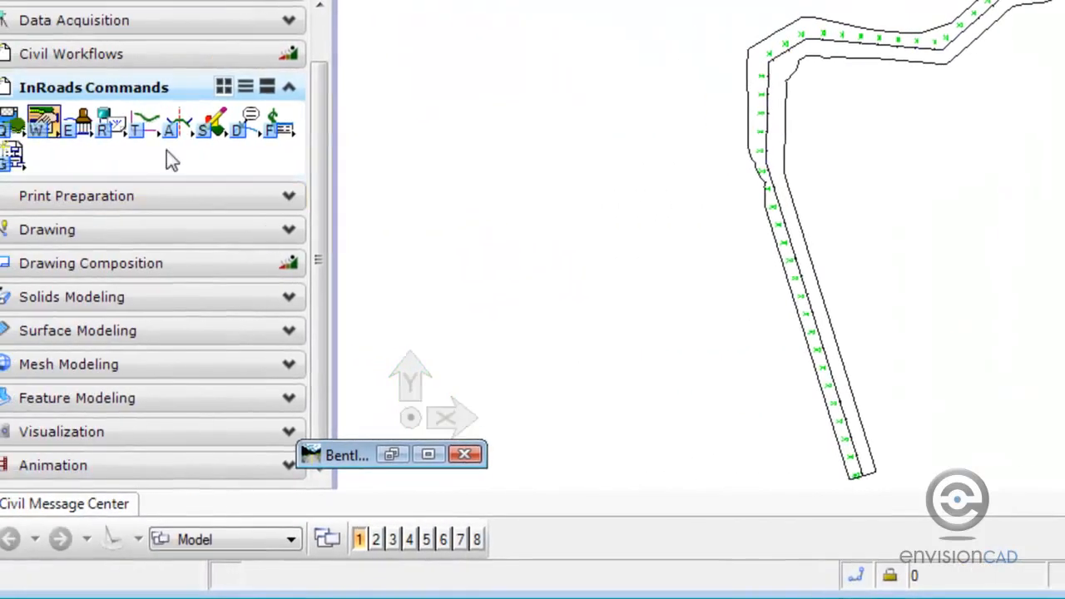
Open the feature properties of the Existing Conditions surface and list the points of the Spot2 feature.
left_click(83, 131)
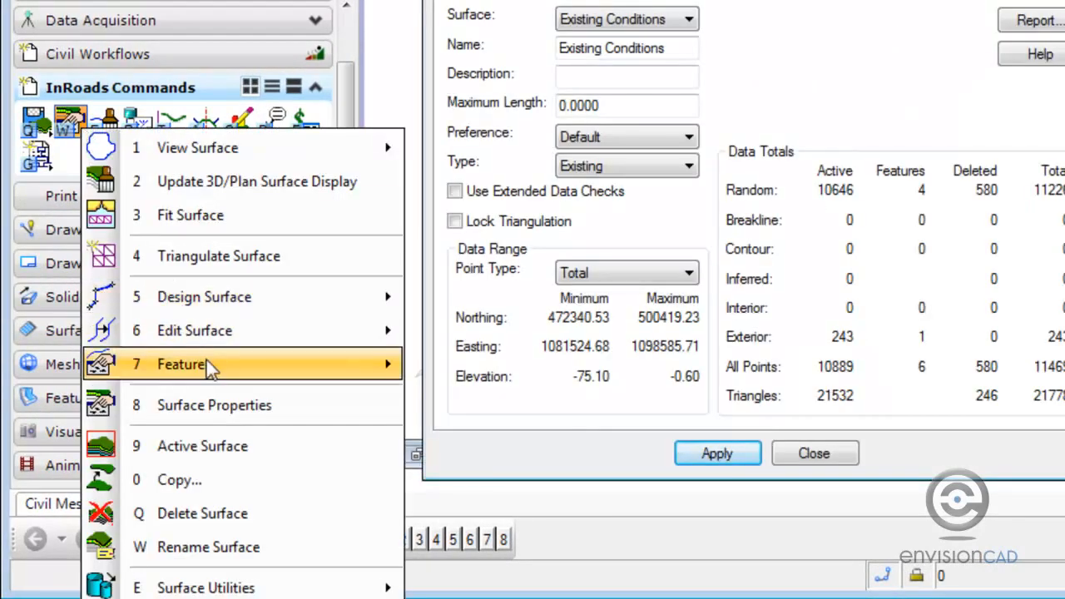
mouse_move(206, 363)
left_click(522, 375)
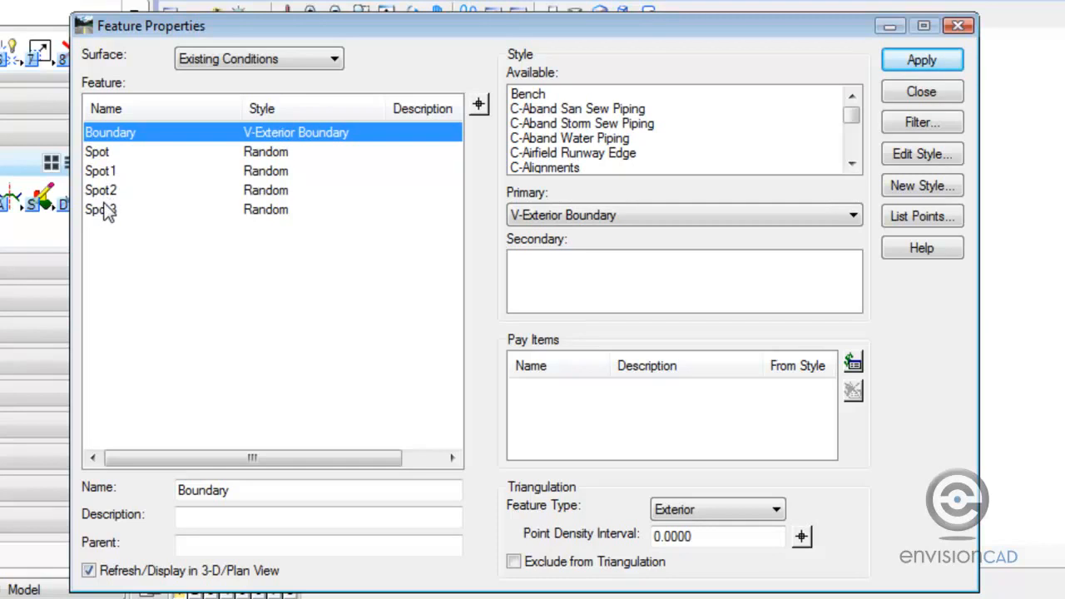
left_click(106, 194)
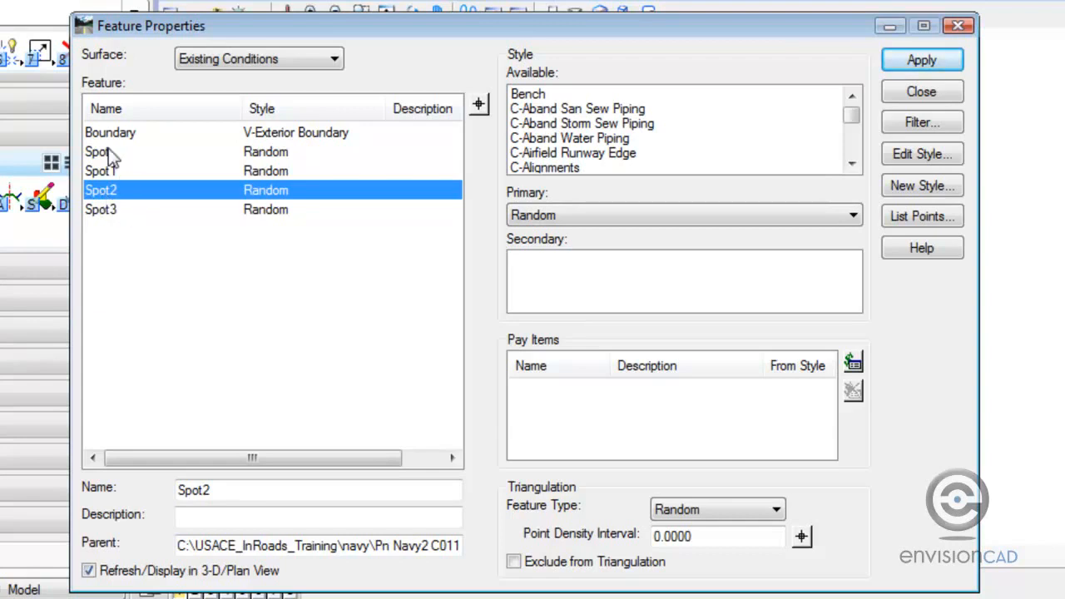
left_click(901, 215)
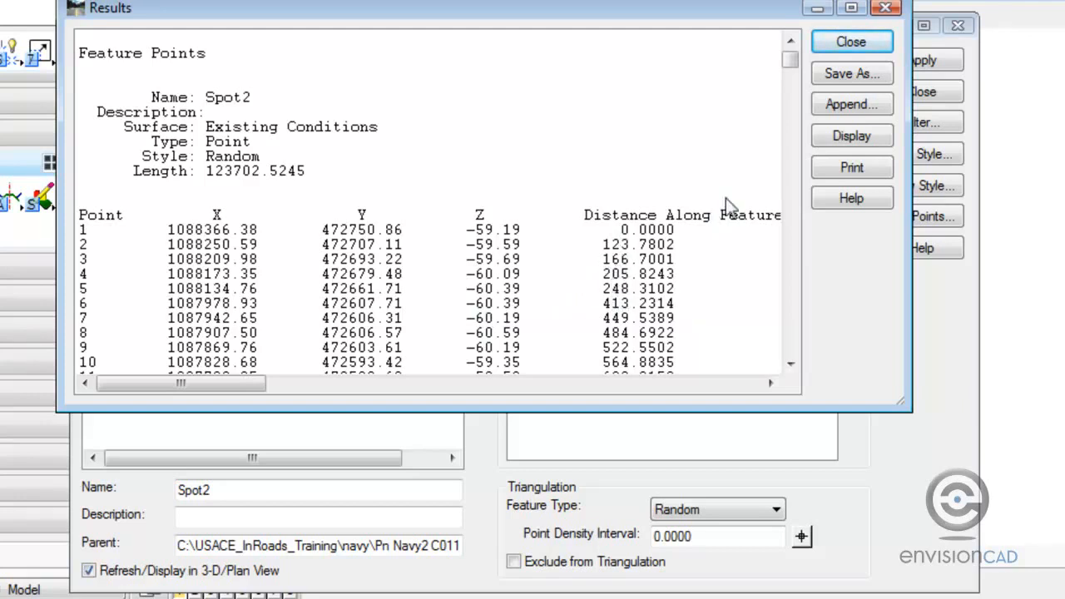
Examine the elevations of points 757 to 761 in the Spot2 listing, and close the results and properties dialogs.
left_click_drag(791, 60, 791, 119)
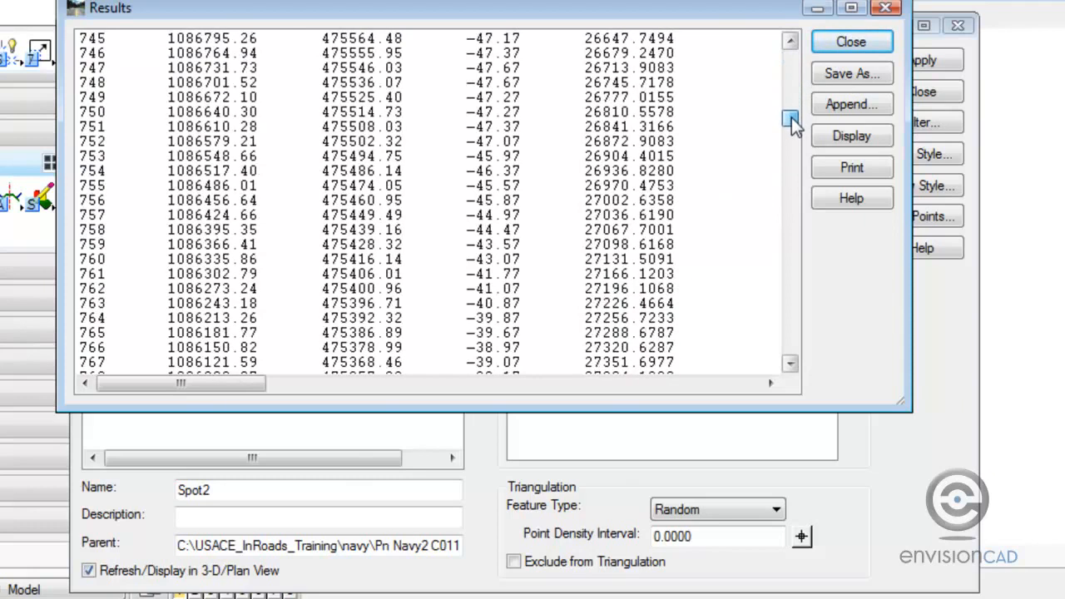
left_click(505, 219)
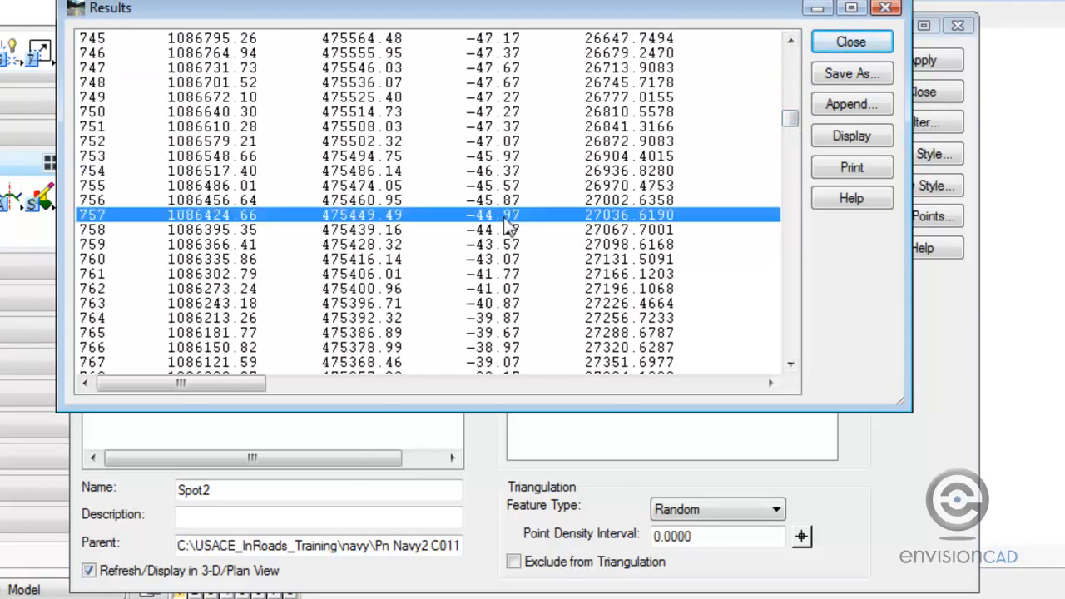
left_click(511, 232)
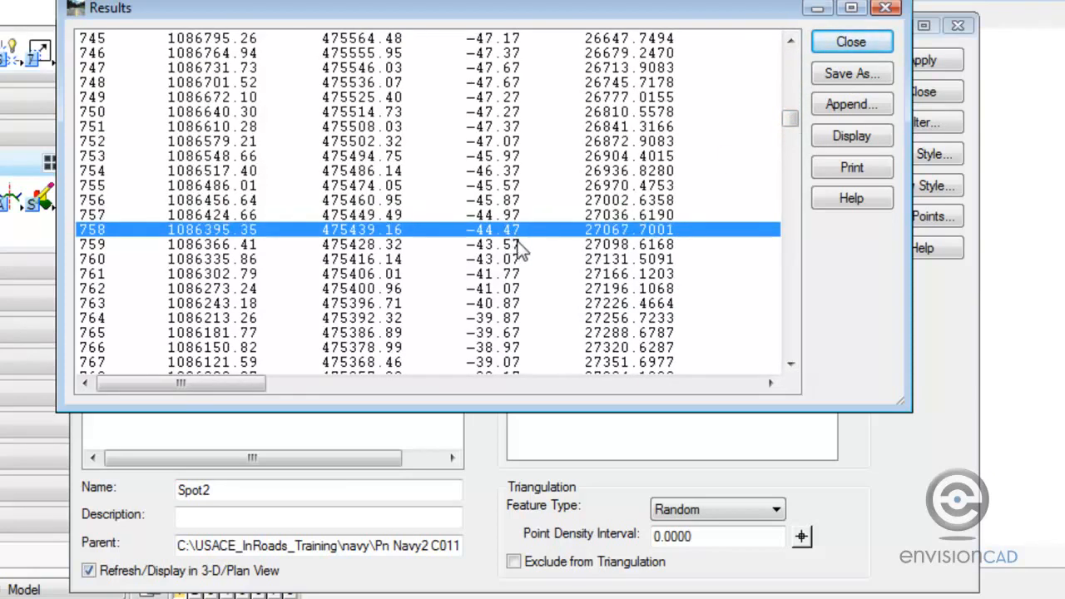
left_click(517, 245)
left_click(515, 260)
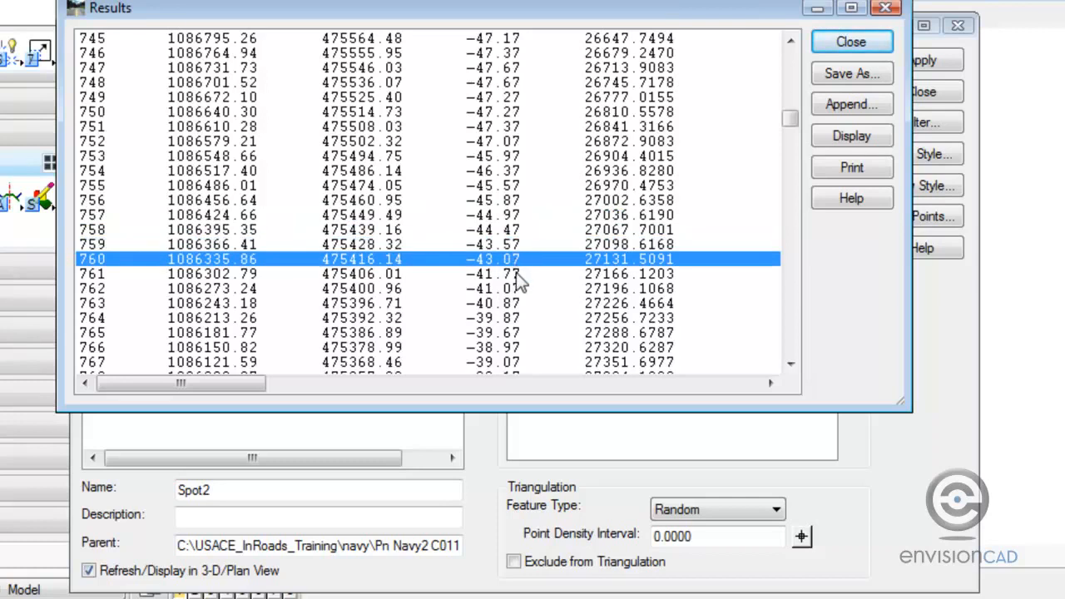
left_click(516, 275)
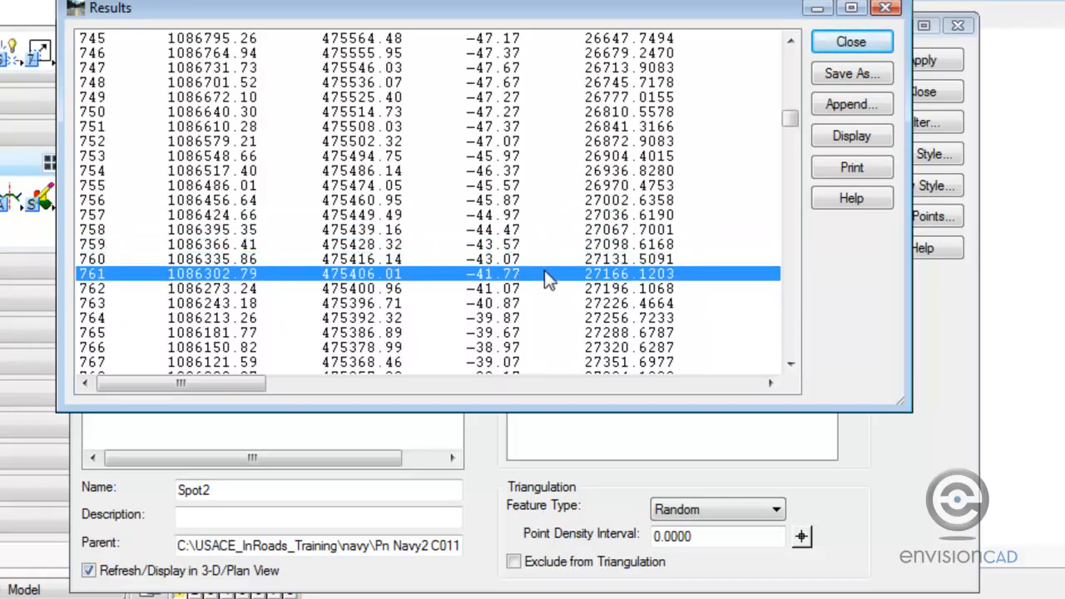
left_click(851, 43)
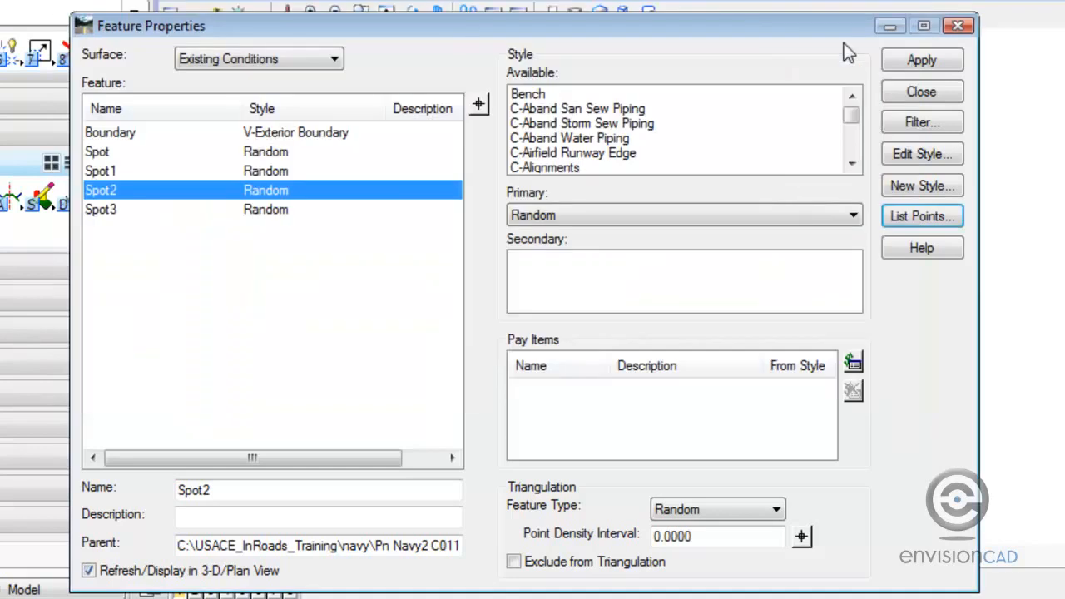
left_click(922, 90)
left_click(587, 509)
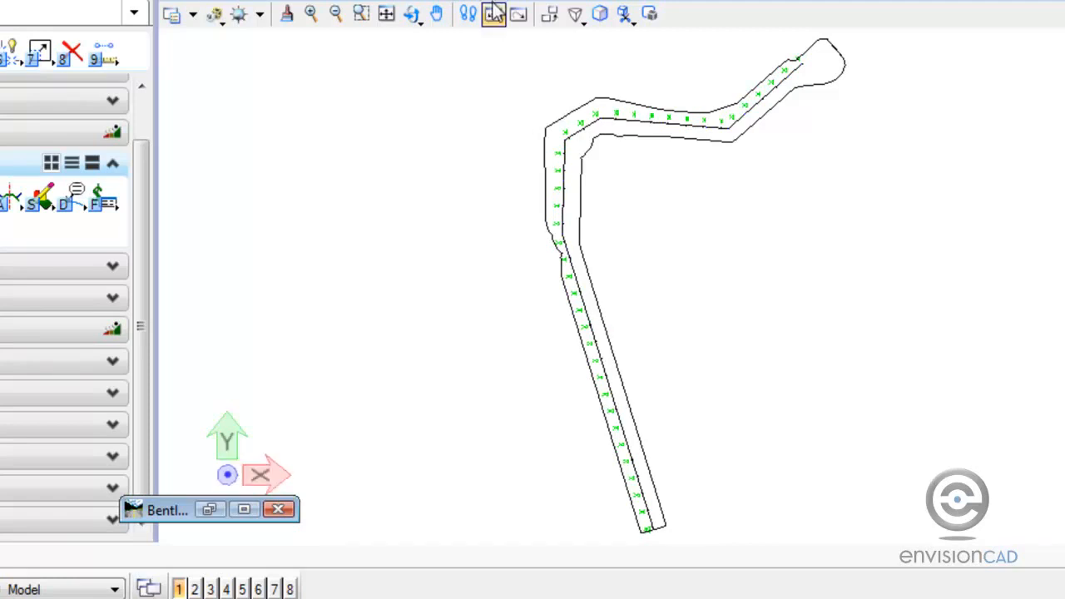
Display the triangles of the Existing Conditions surface, with the view windowed on the channel's upper bend.
left_click(361, 15)
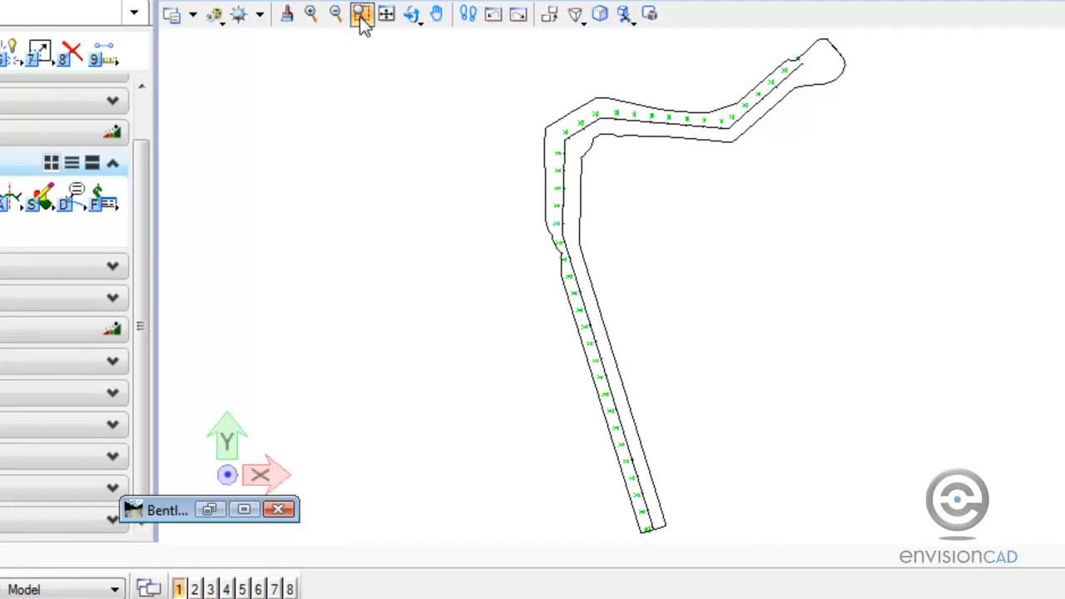
left_click(515, 251)
left_click(663, 79)
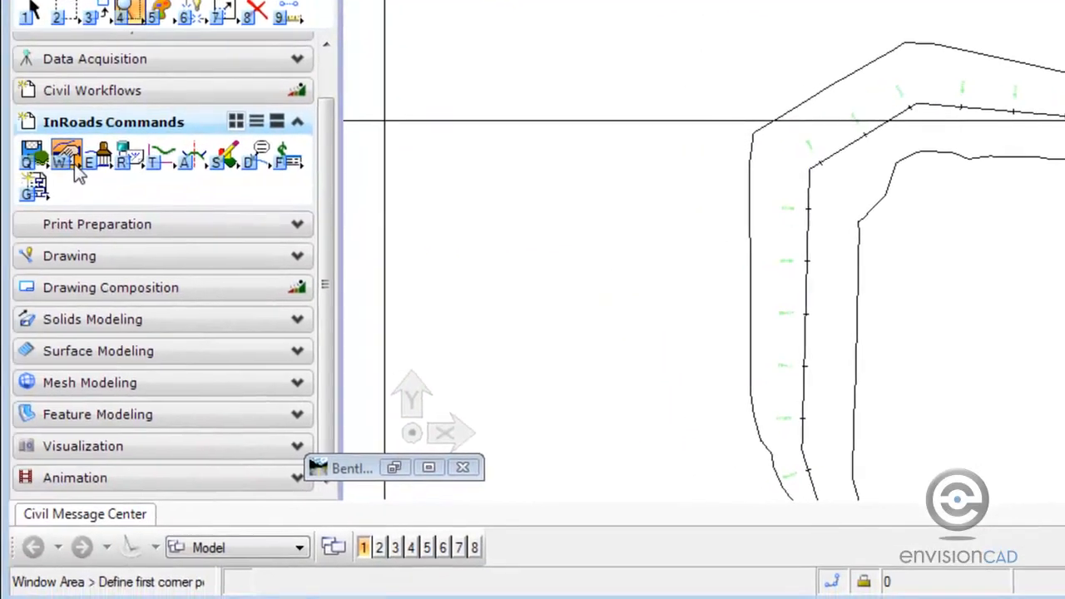
left_click(74, 164)
mouse_move(174, 179)
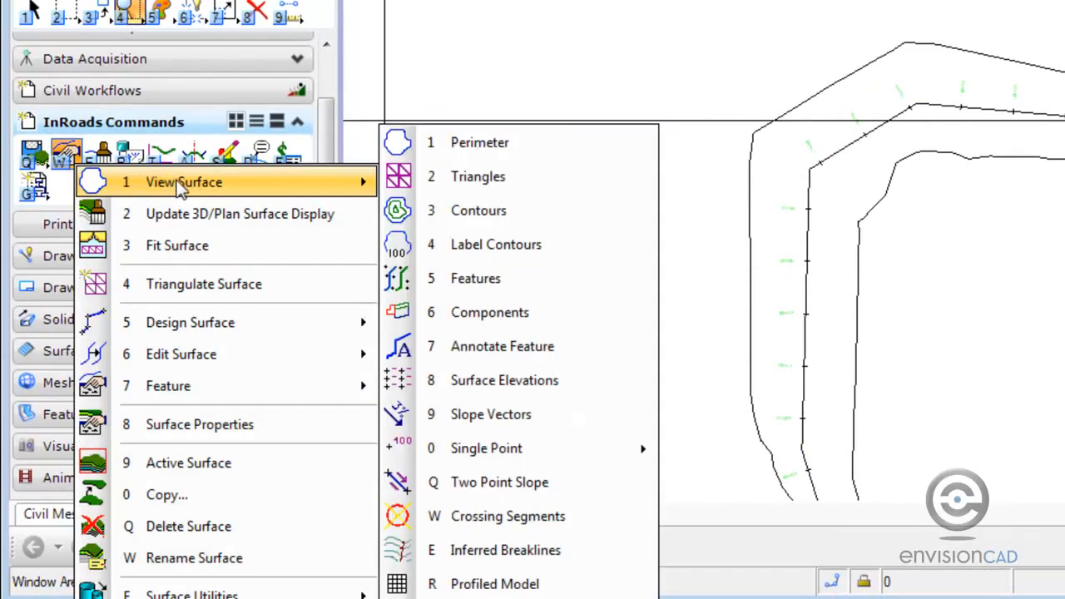
left_click(442, 184)
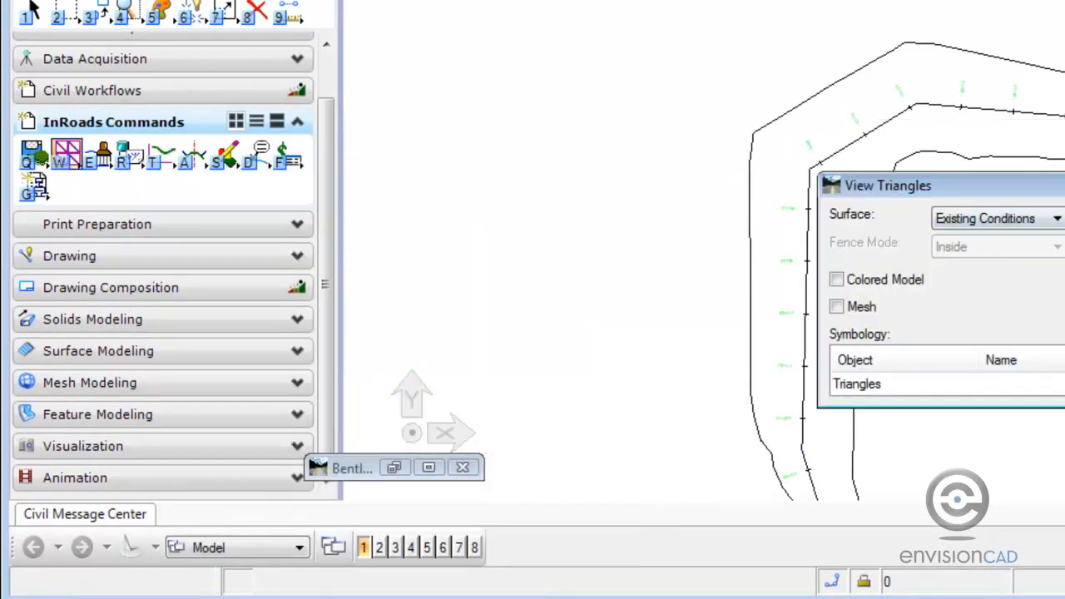
left_click(1064, 215)
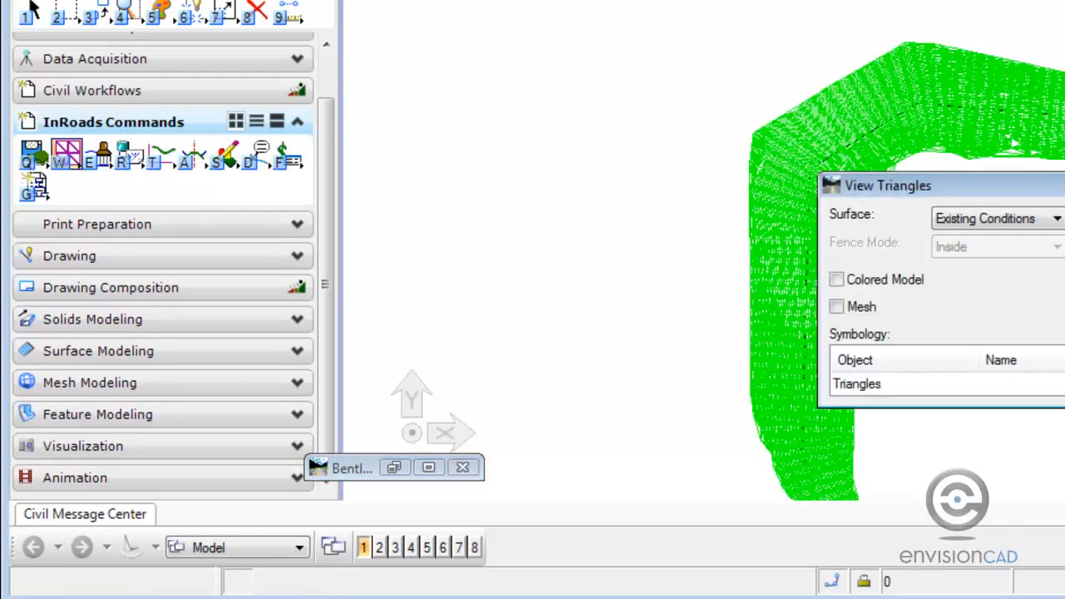
Inspect the surface triangles up close around the centerline bend and delete the whole triangle display.
left_click(122, 13)
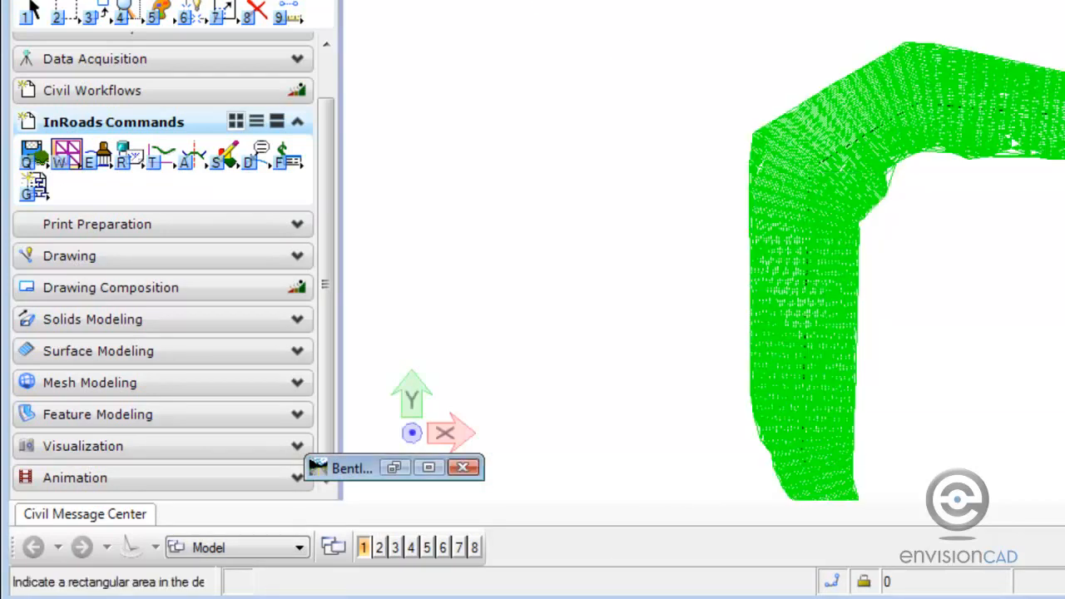
left_click(730, 277)
left_click(1046, 101)
left_click(592, 253)
left_click(837, 150)
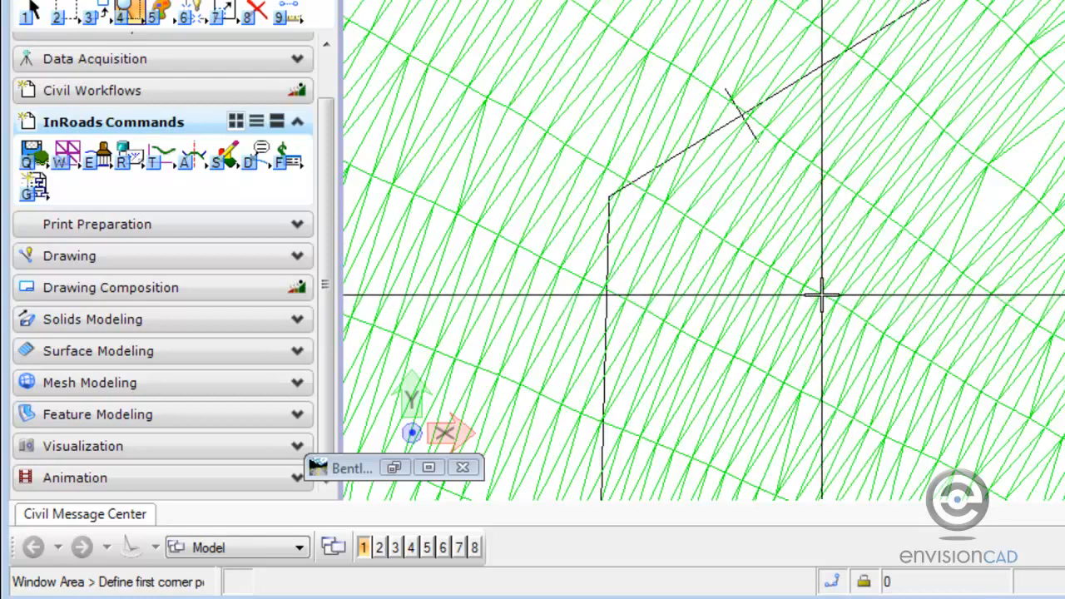
left_click(256, 11)
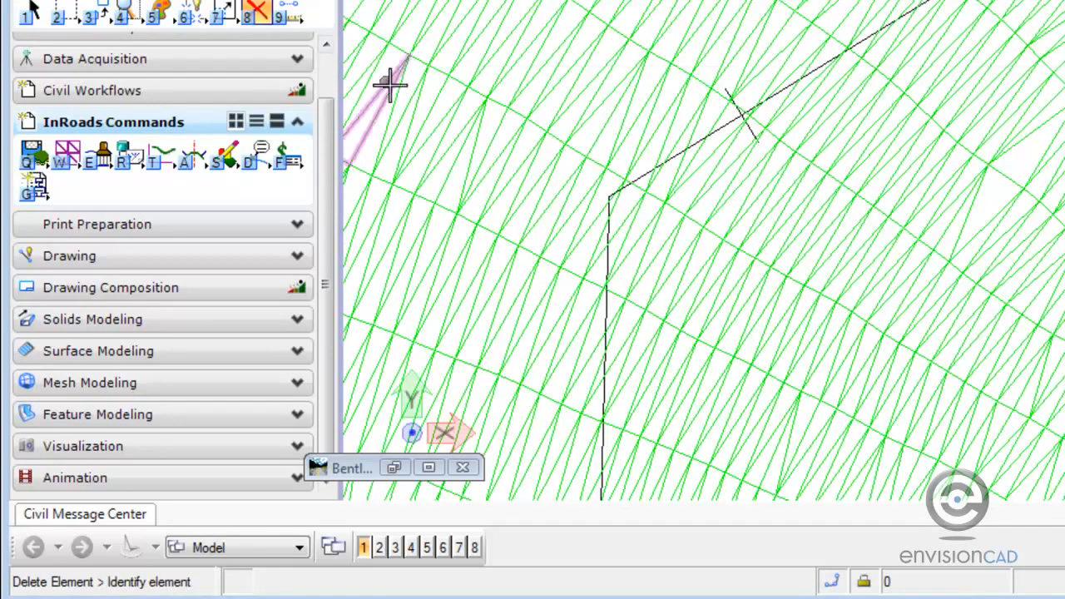
left_click(403, 96)
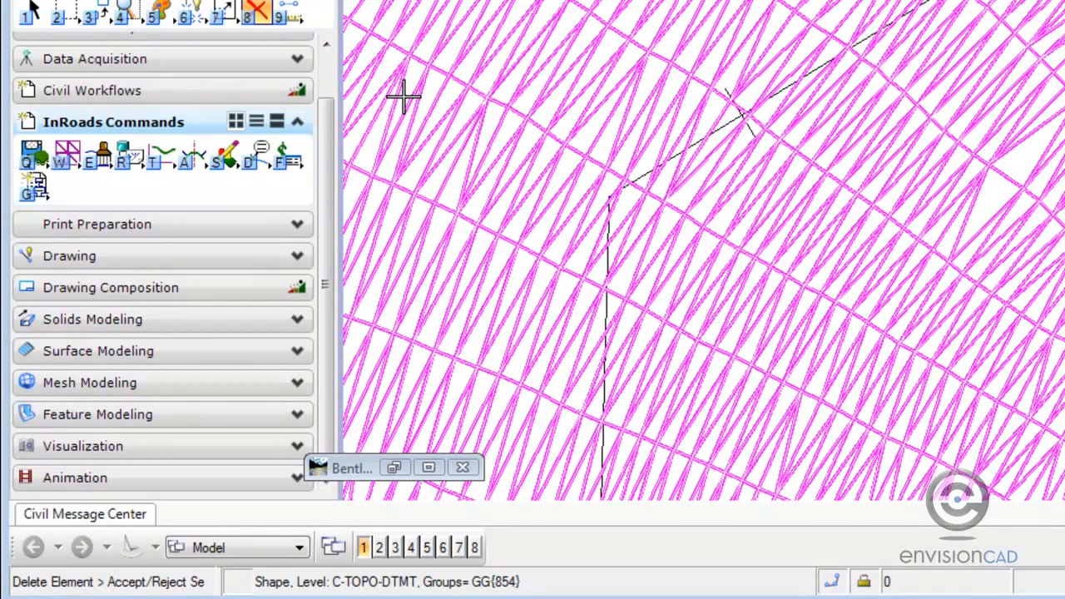
left_click(404, 96)
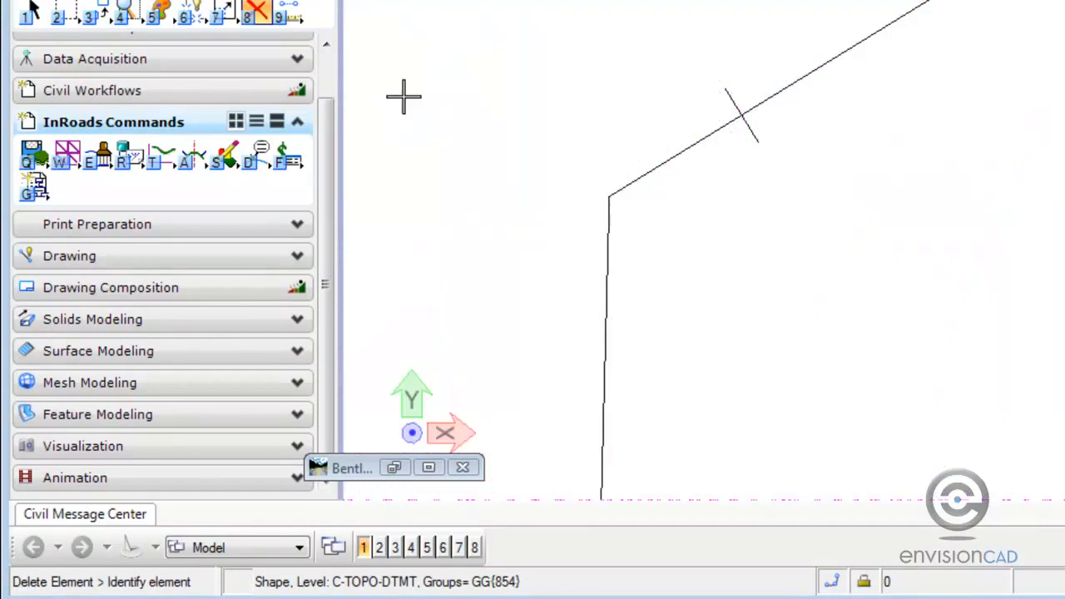
Display the major and minor contours of the Existing Conditions surface at an interval of 2.0.
left_click(77, 167)
mouse_move(366, 185)
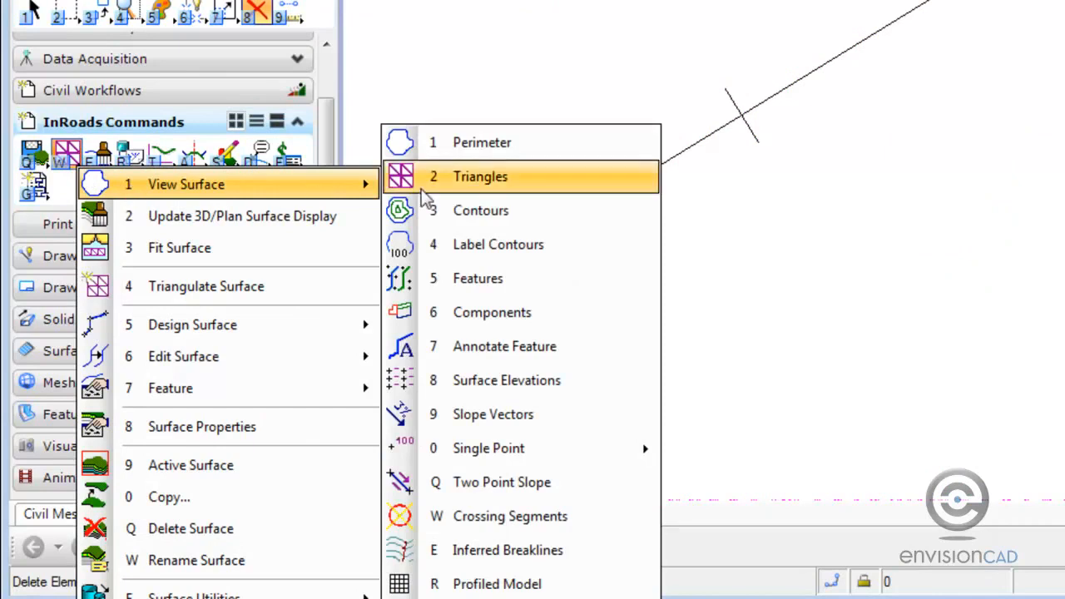
left_click(481, 213)
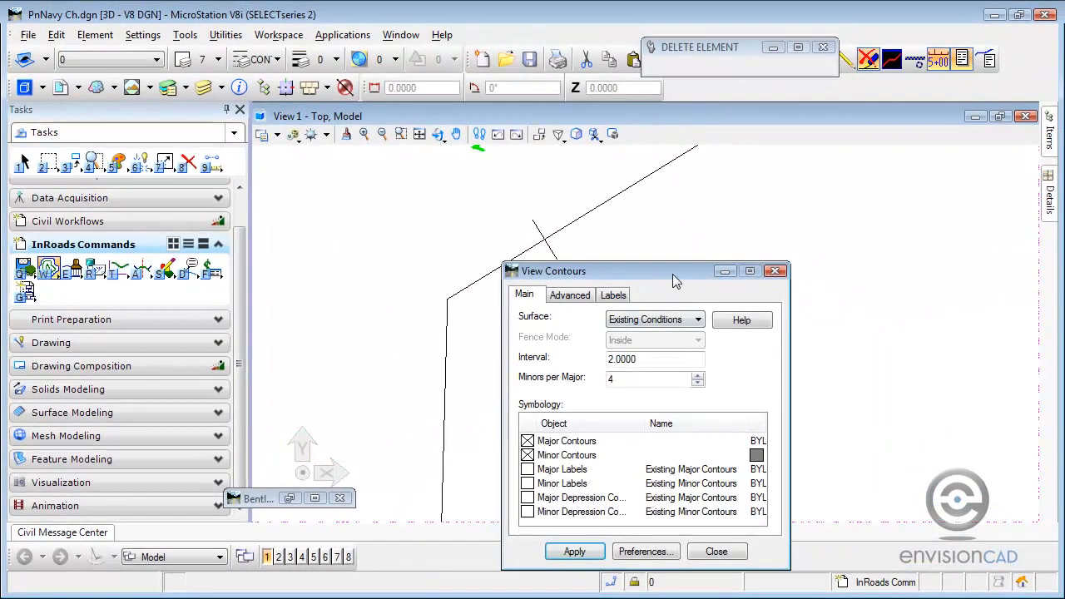
left_click_drag(701, 249, 719, 188)
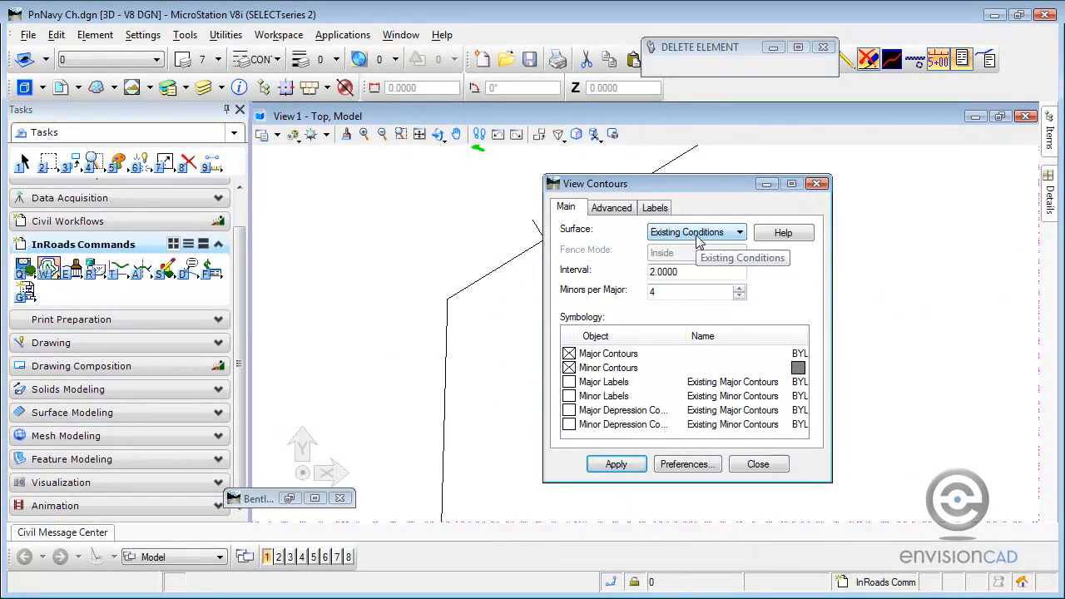
left_click(641, 470)
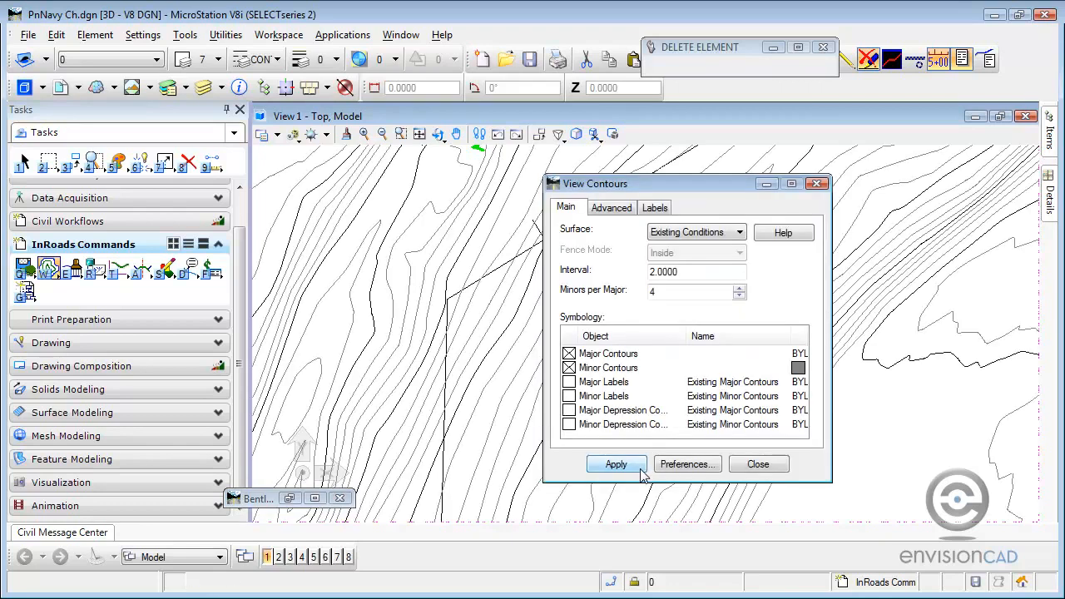
left_click(754, 465)
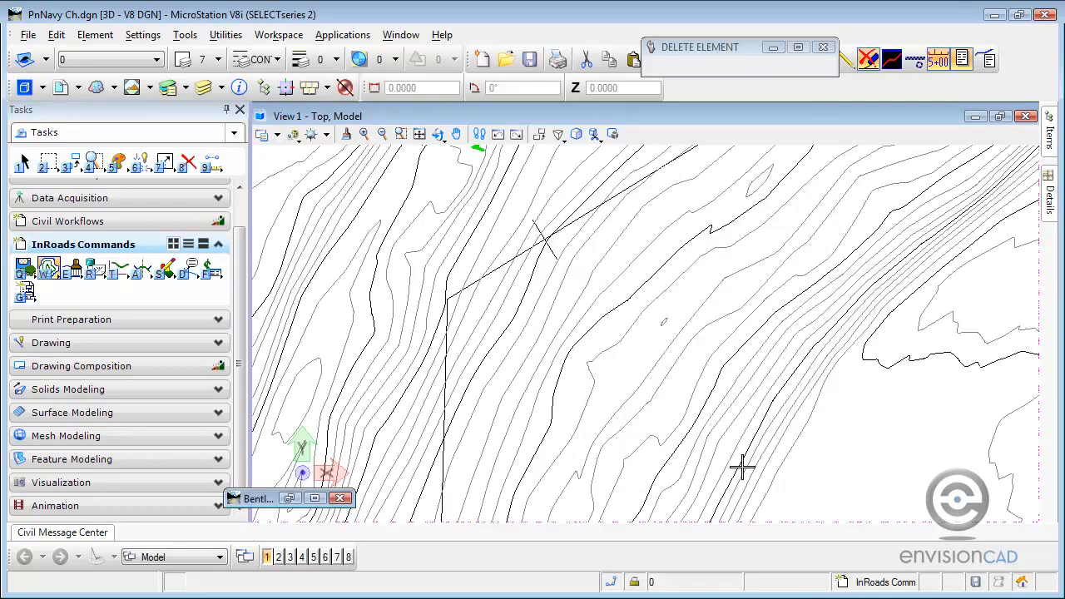
scroll(707, 429, "down", 2)
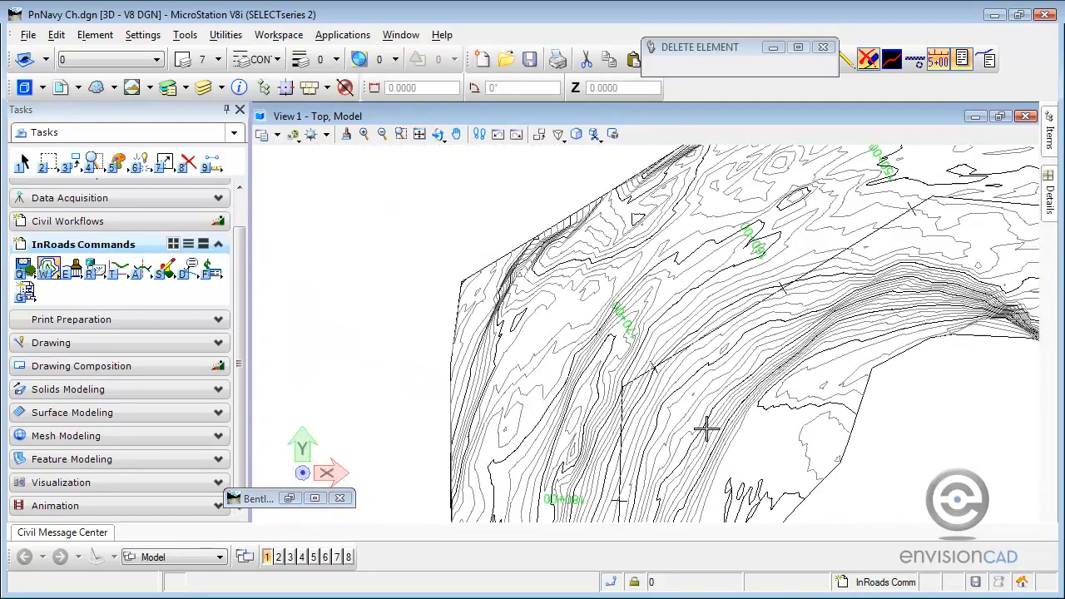
middle_click_drag(683, 442, 638, 325)
Start the Thin Surface utility on Existing Conditions and name the destination surface Existing Conditions_thinned.
key("w")
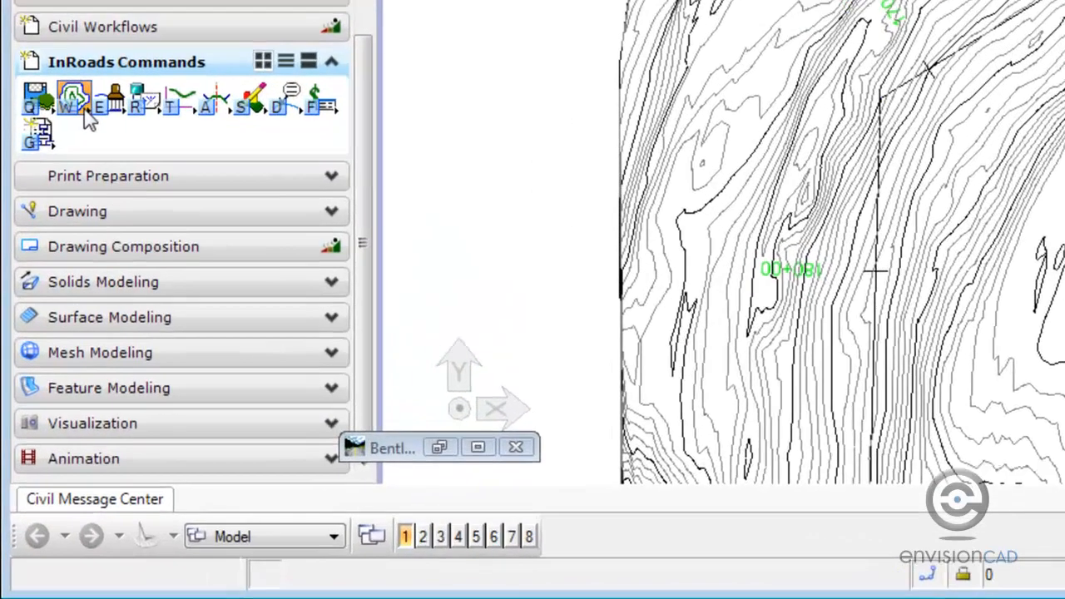
left_click(56, 276)
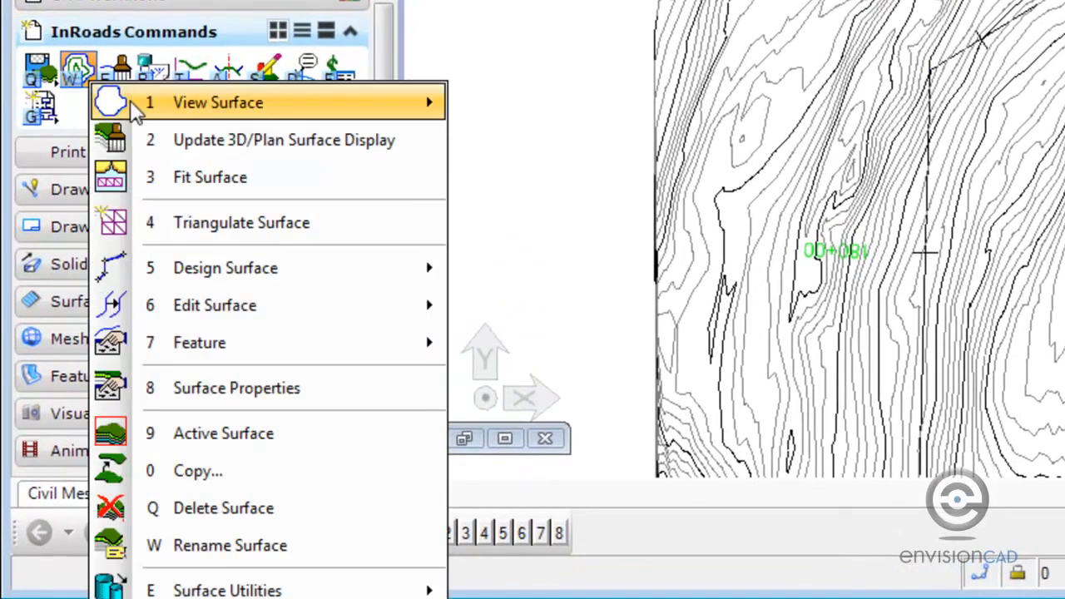
mouse_move(416, 590)
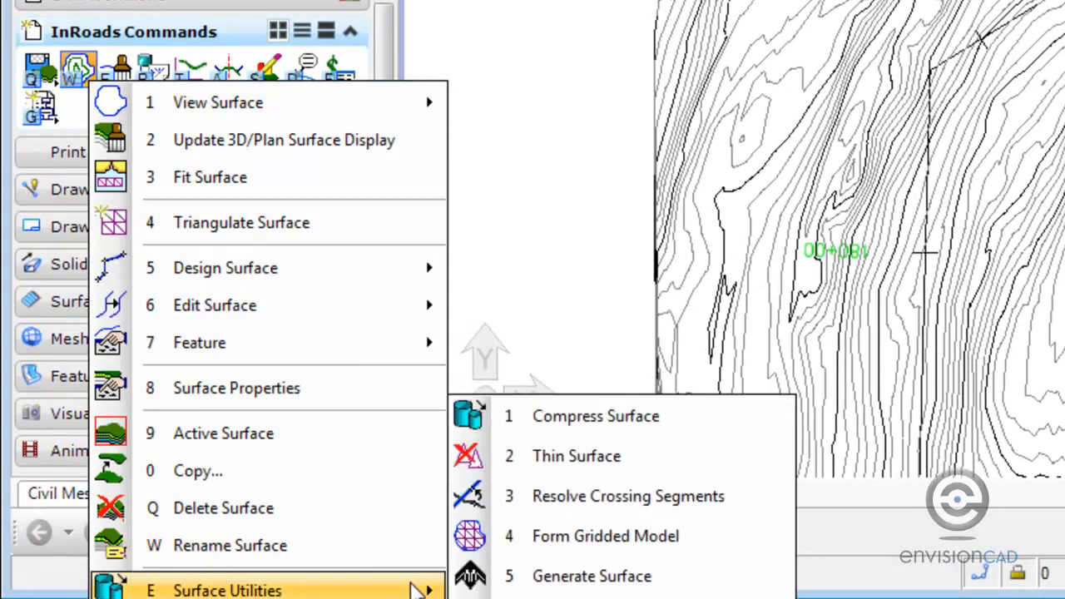
left_click(637, 459)
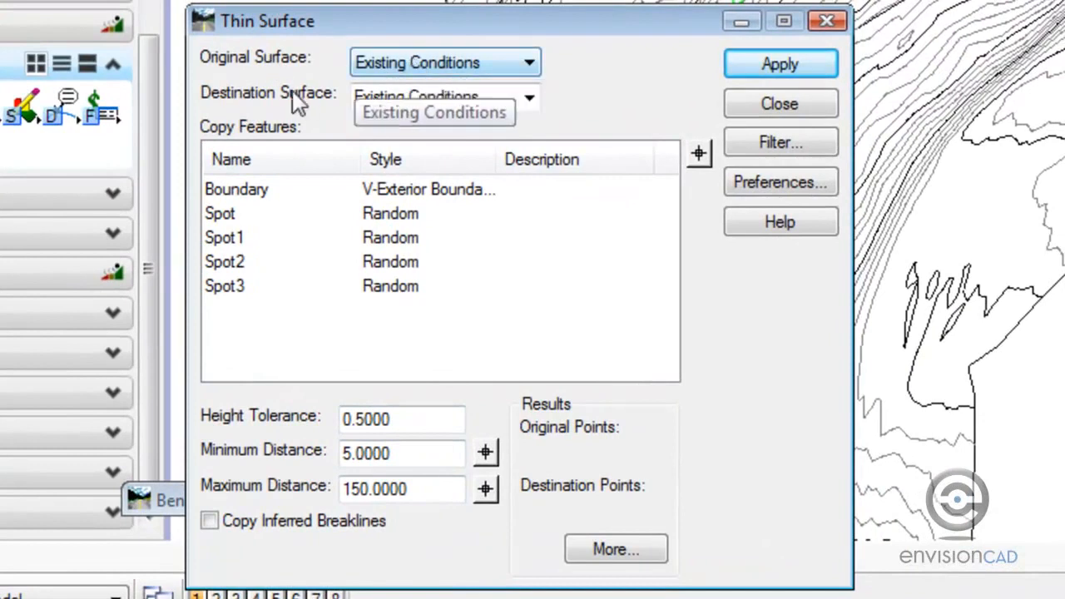
left_click(481, 96)
left_click(488, 96)
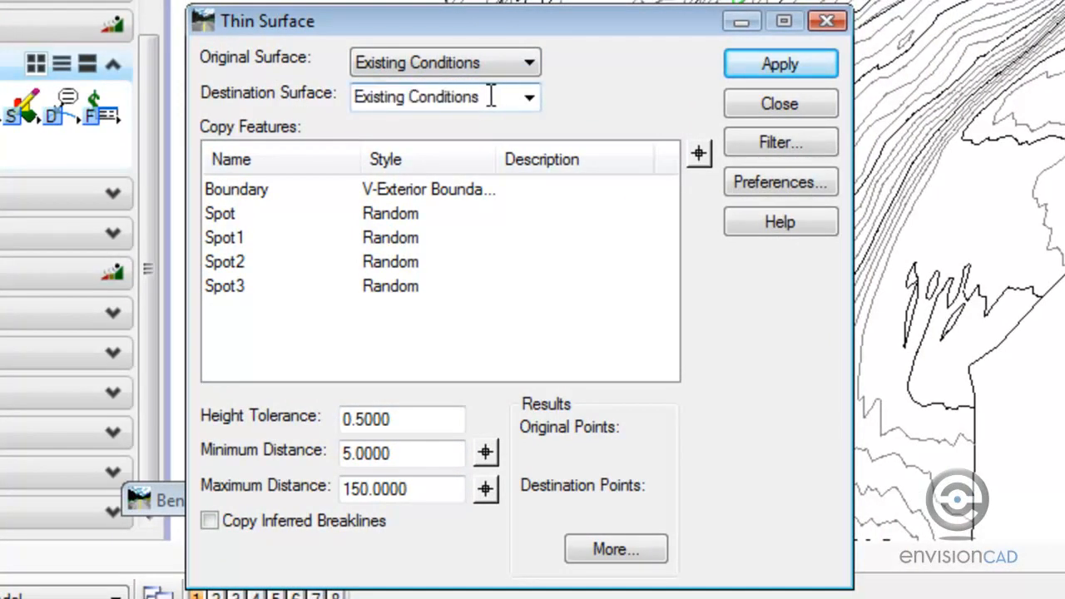
type("_thinned")
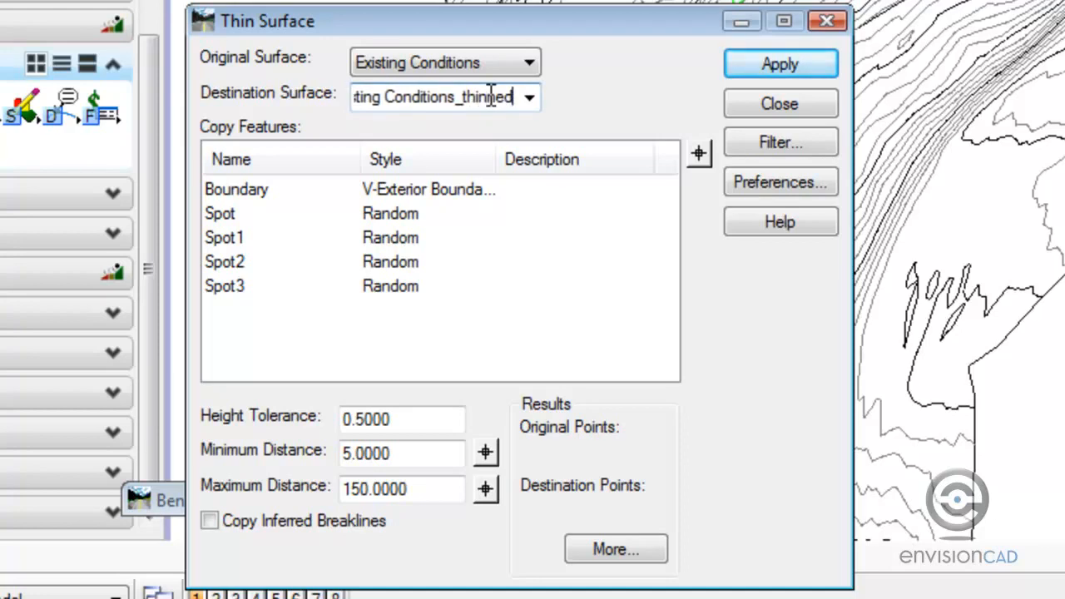
Choose Boundary as the feature to copy and set the thinning's minimum distance to 10.
left_click(256, 190)
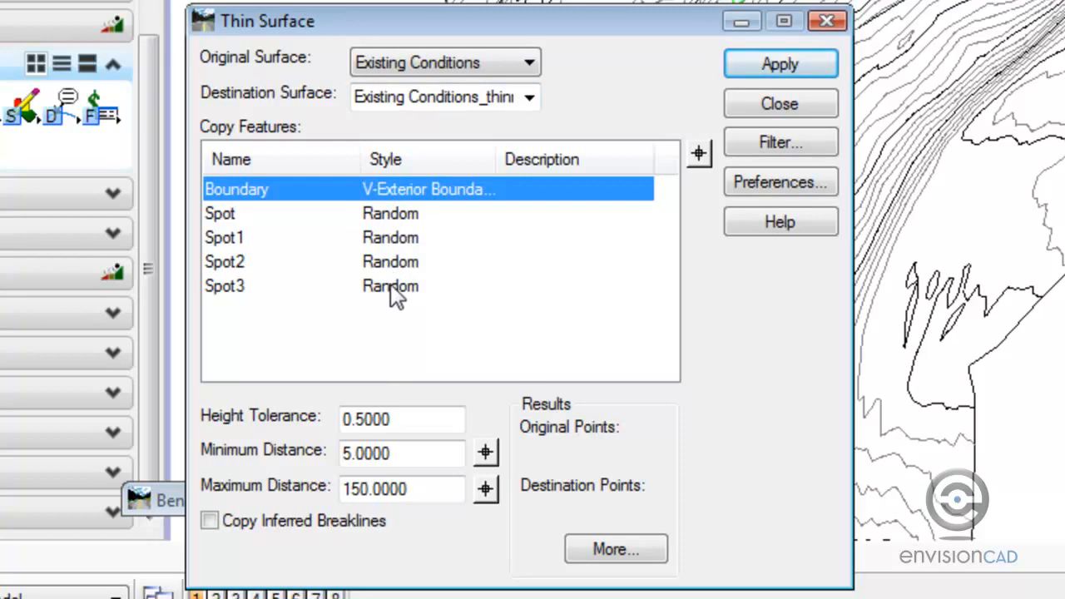
left_click(391, 419)
left_click_drag(399, 418, 355, 421)
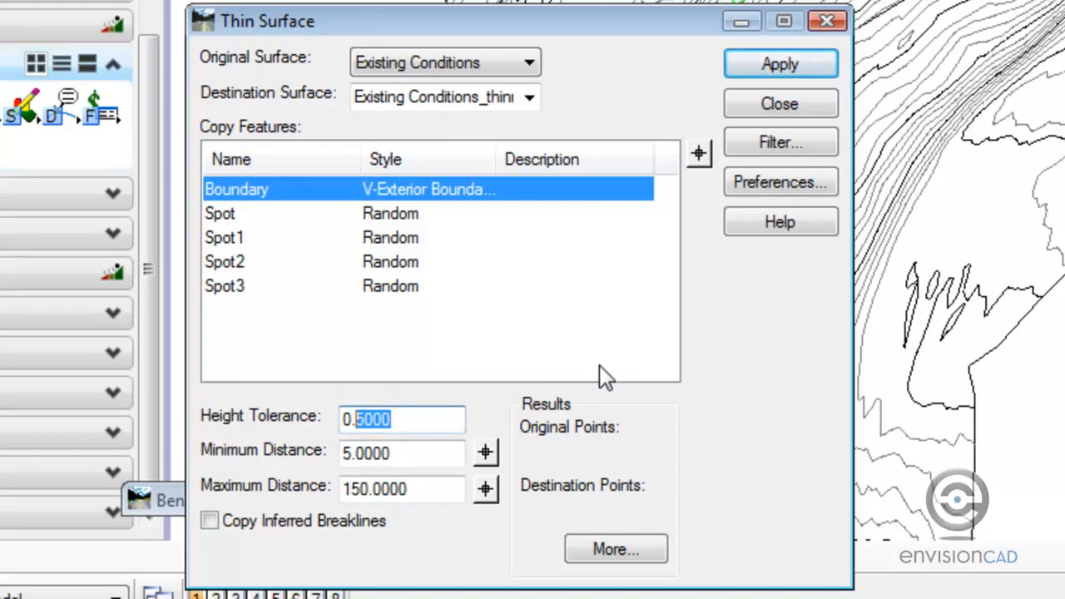
left_click(410, 418)
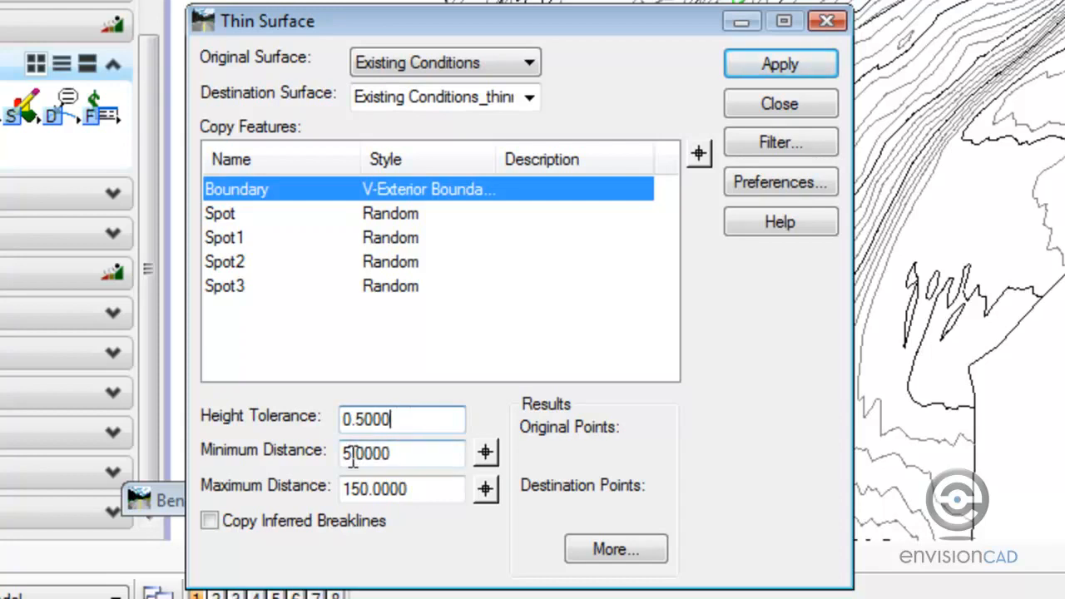
left_click_drag(352, 452, 335, 452)
type("10")
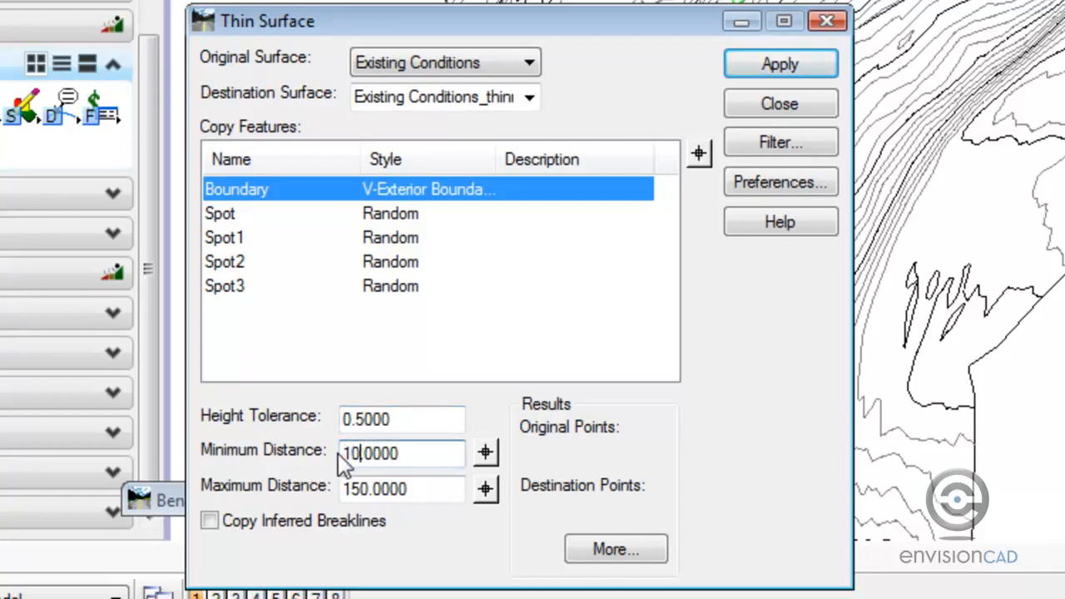
key("Tab")
left_click(426, 453)
left_click(426, 488)
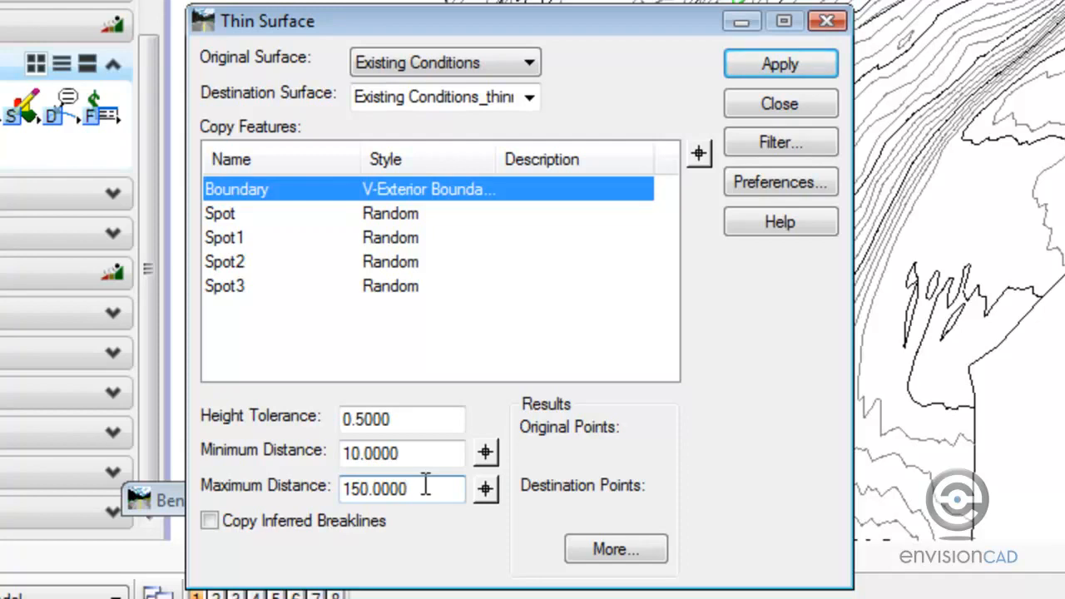
Run the thinning, accepting the emptying of the destination surface and the re-triangulation, and close the Thin Surface dialog.
left_click(772, 71)
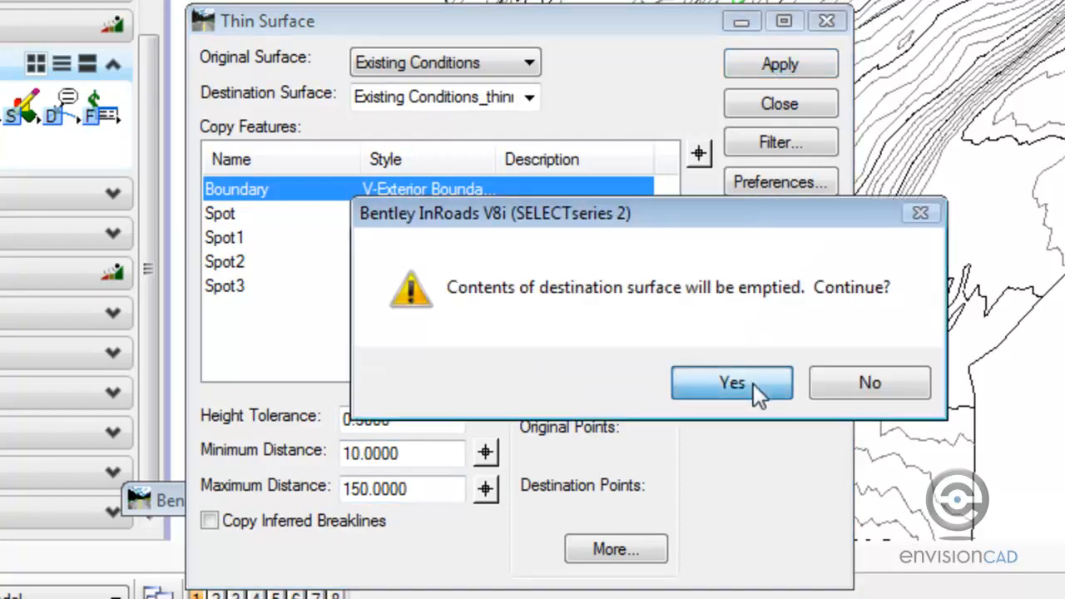
left_click(754, 384)
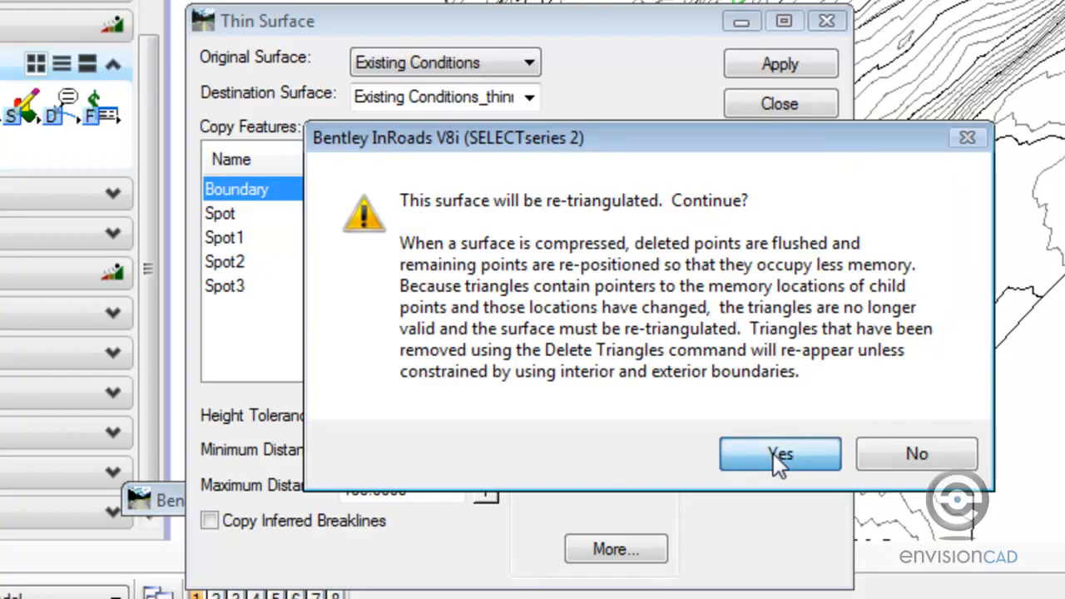
left_click(773, 454)
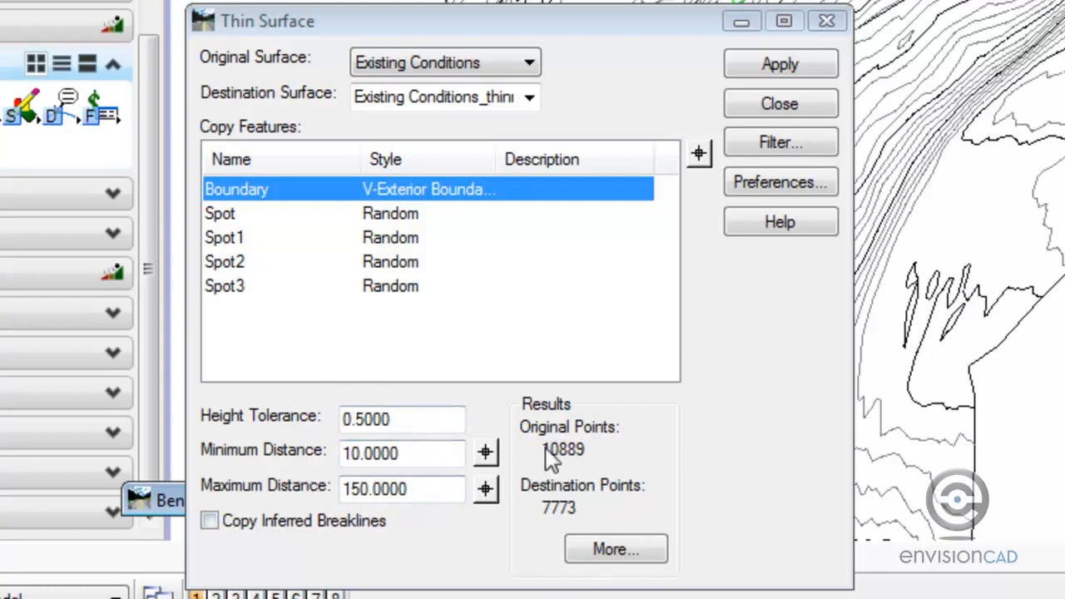
left_click(783, 106)
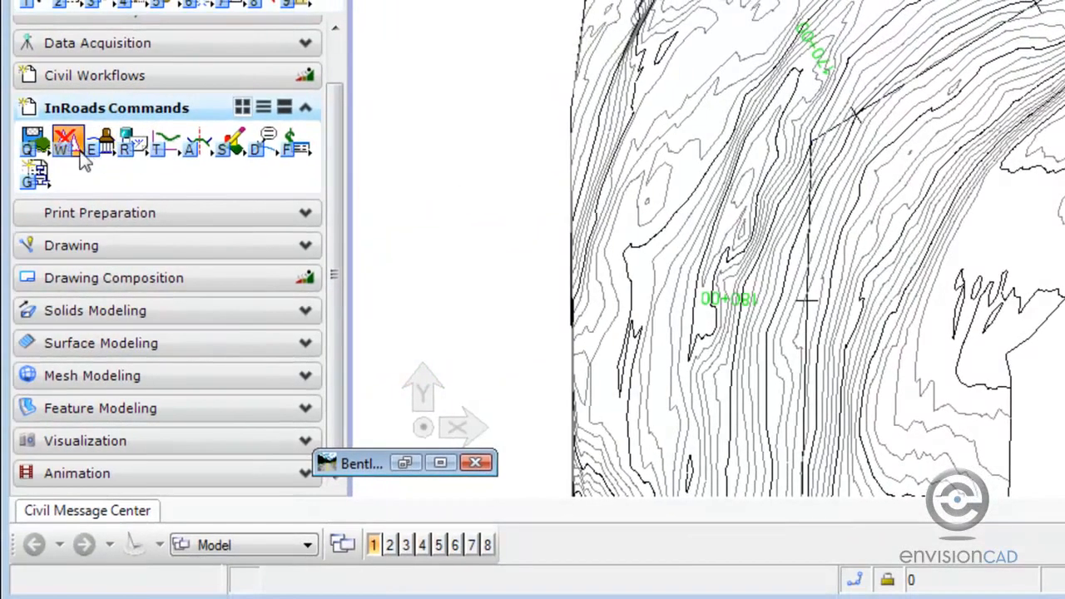
Open the View Contours settings and choose the thinned Existing Conditions surface.
left_click(77, 157)
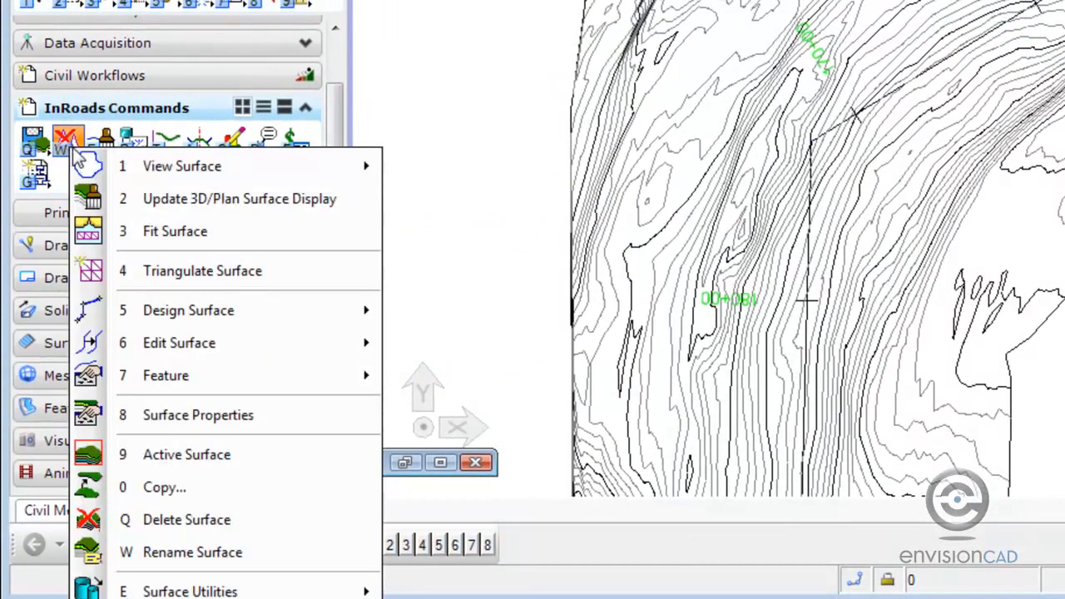
mouse_move(316, 168)
left_click(443, 209)
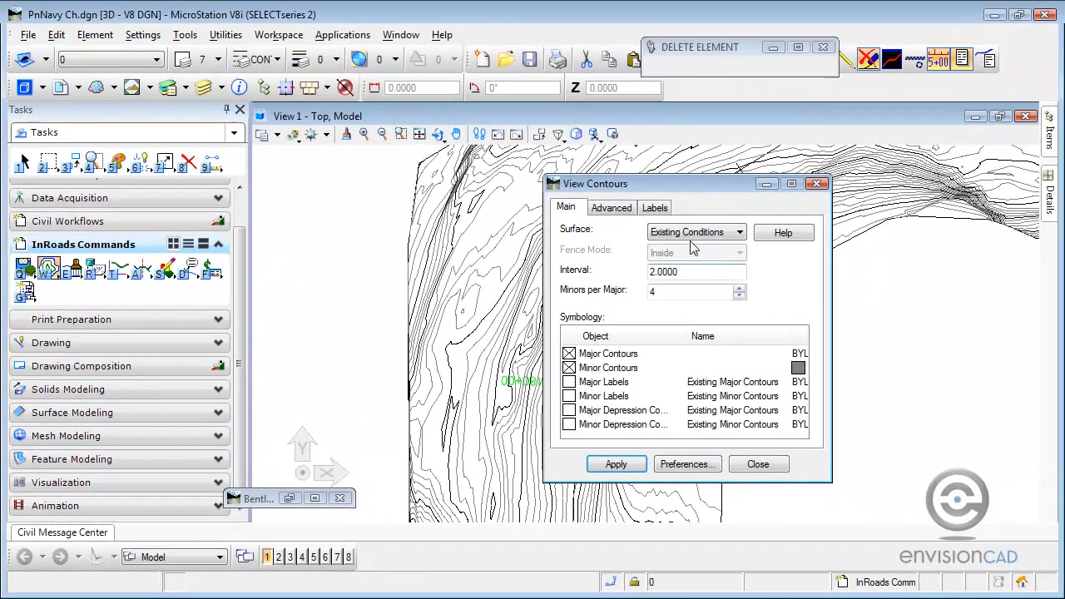
left_click(978, 96)
left_click(696, 268)
Load the Proposed contour preference, display the thinned surface's contours with it, and close the View Contours dialog.
left_click(688, 465)
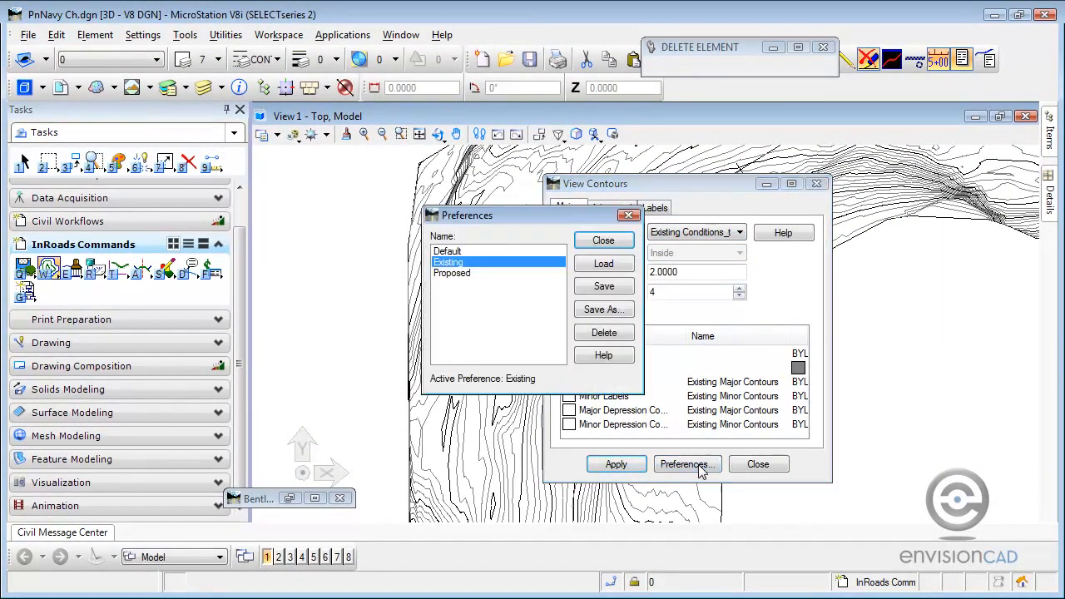
double_click(444, 274)
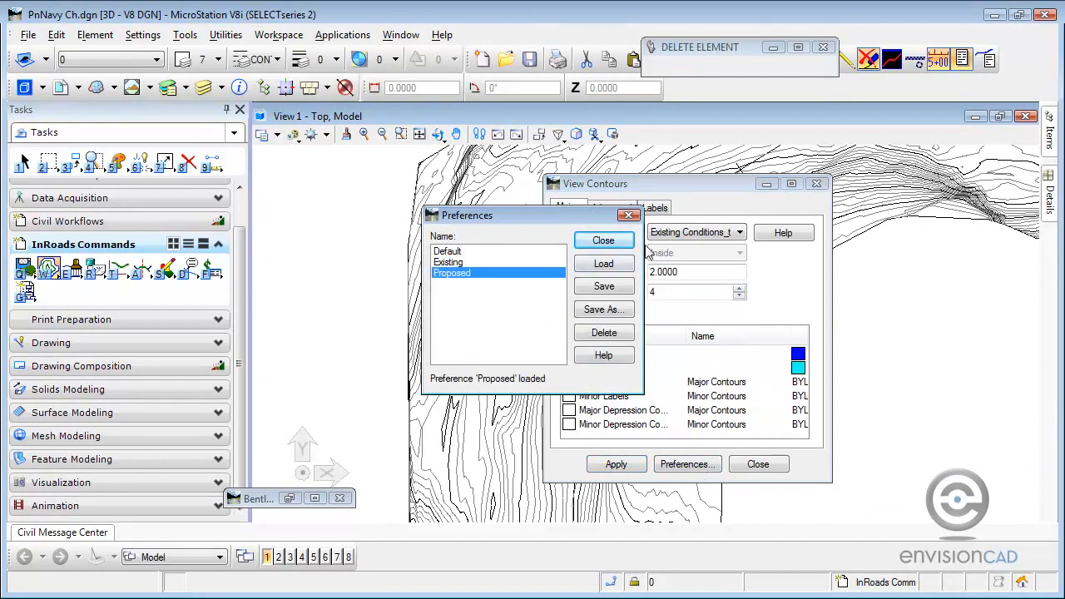
left_click(603, 240)
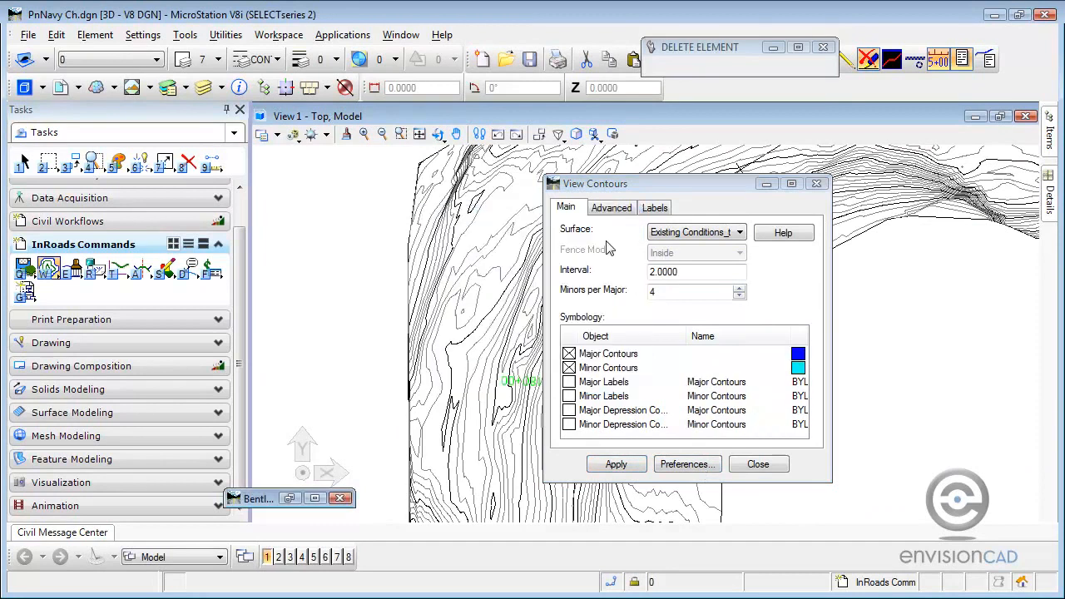
left_click(616, 466)
left_click(753, 466)
Compare the thinned surface's blue and cyan contours with the original contours around the jagged area and along the channel.
mouse_move(670, 447)
middle_mouse_down()
mouse_move(624, 412)
mouse_move(620, 392)
middle_mouse_up()
scroll(620, 392, "up", 3)
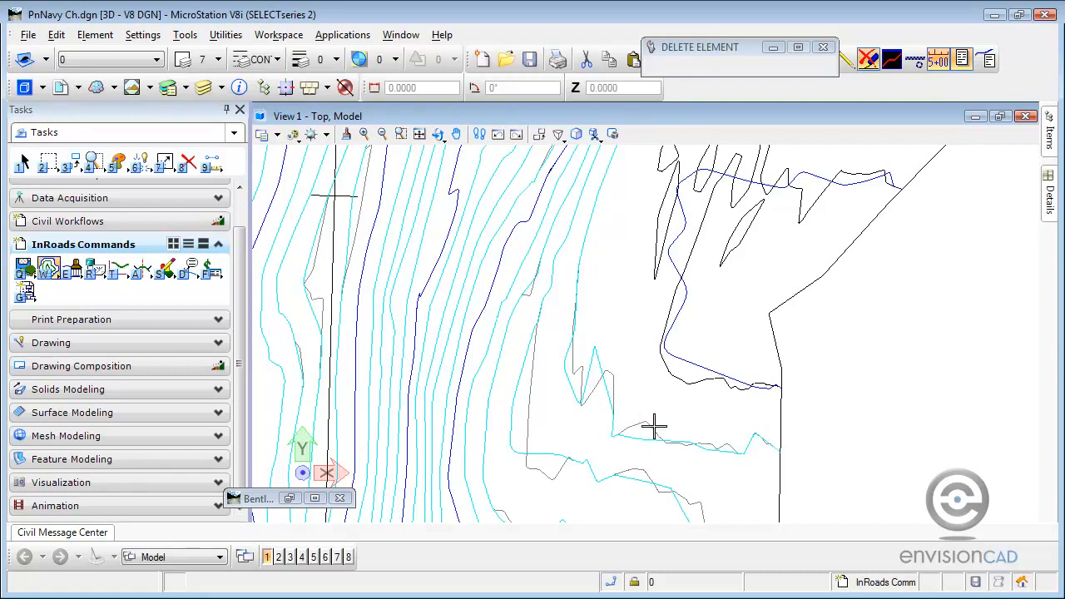
middle_click_drag(723, 295, 599, 357)
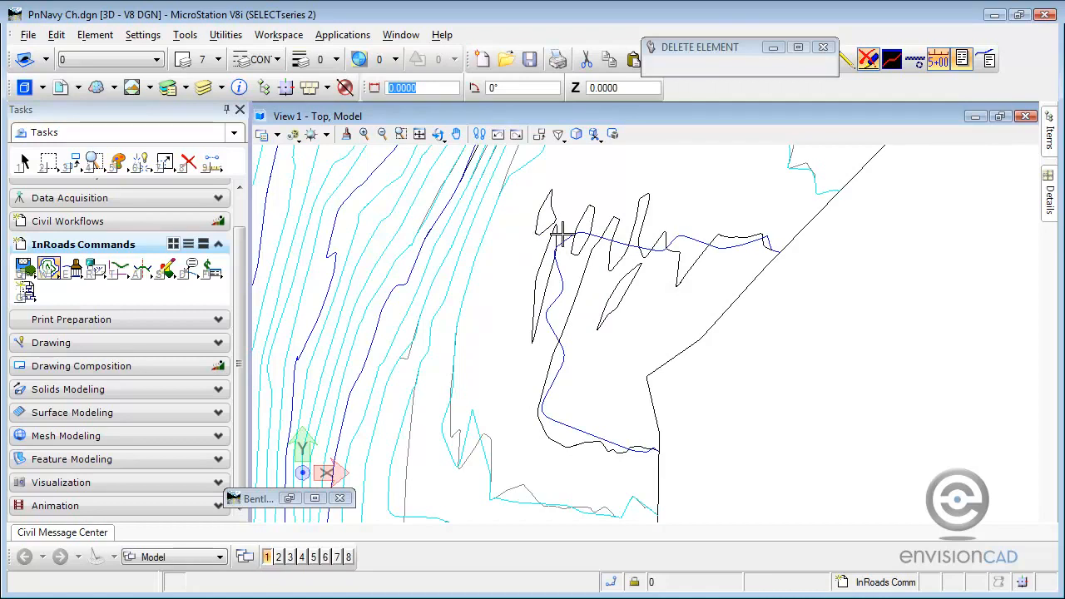
scroll(507, 274, "down", 3)
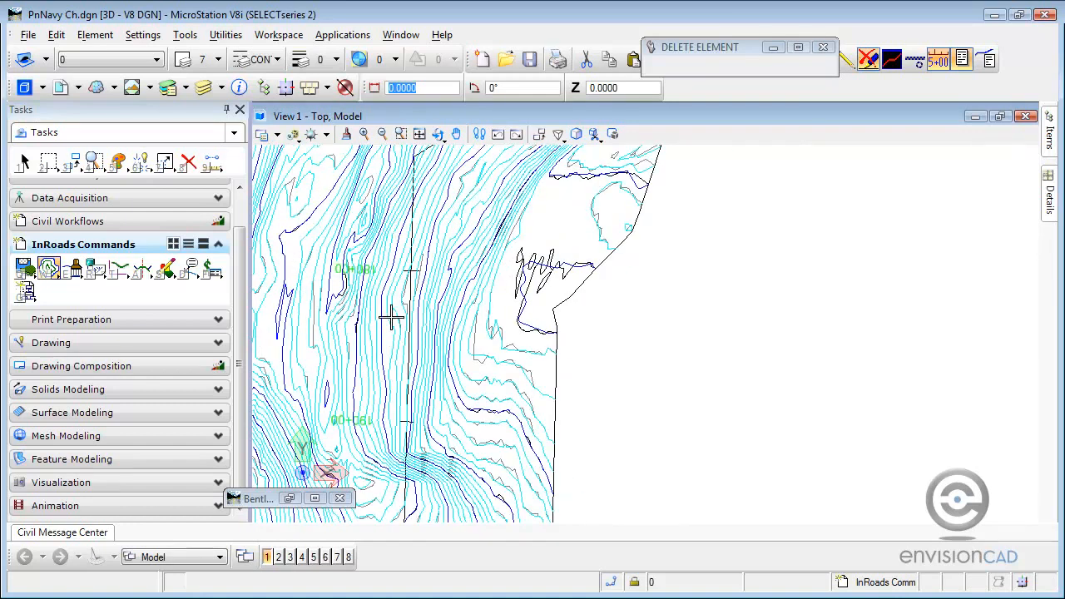
middle_click_drag(395, 314, 517, 264)
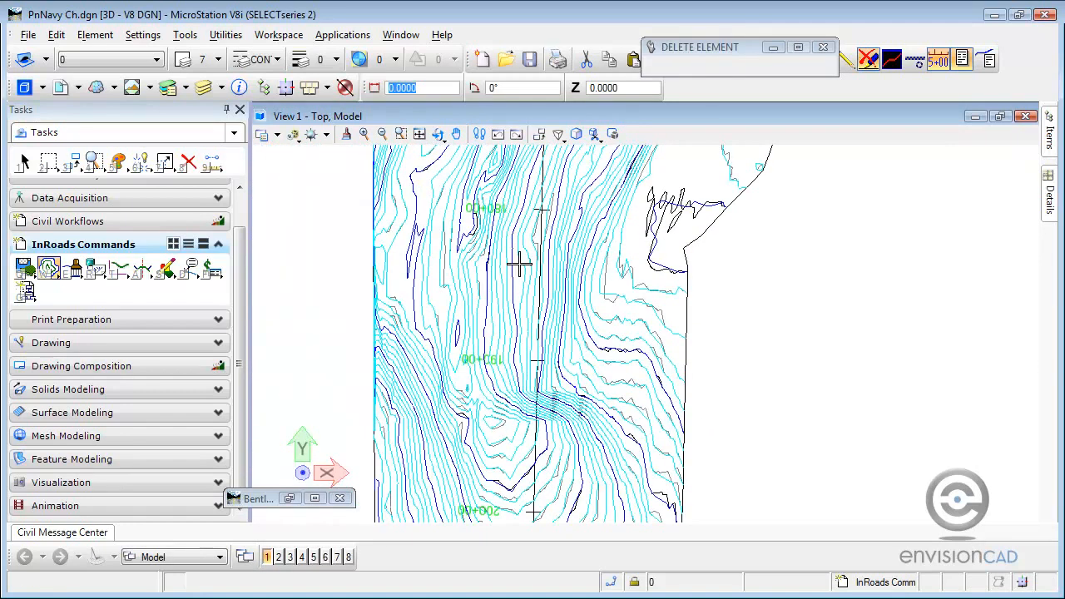